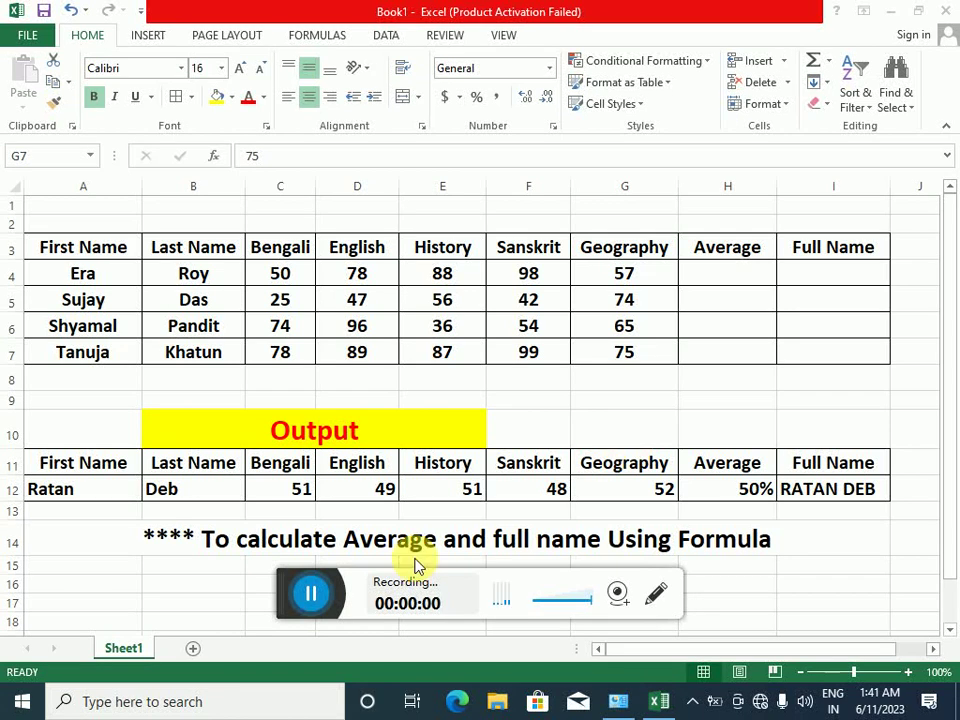
Clear the stray entry in H4, then turn on Wrap Text for the empty range H4:I7
{"action": "left_click_drag", "start_coordinate": [290, 590], "coordinate": [277, 615]}
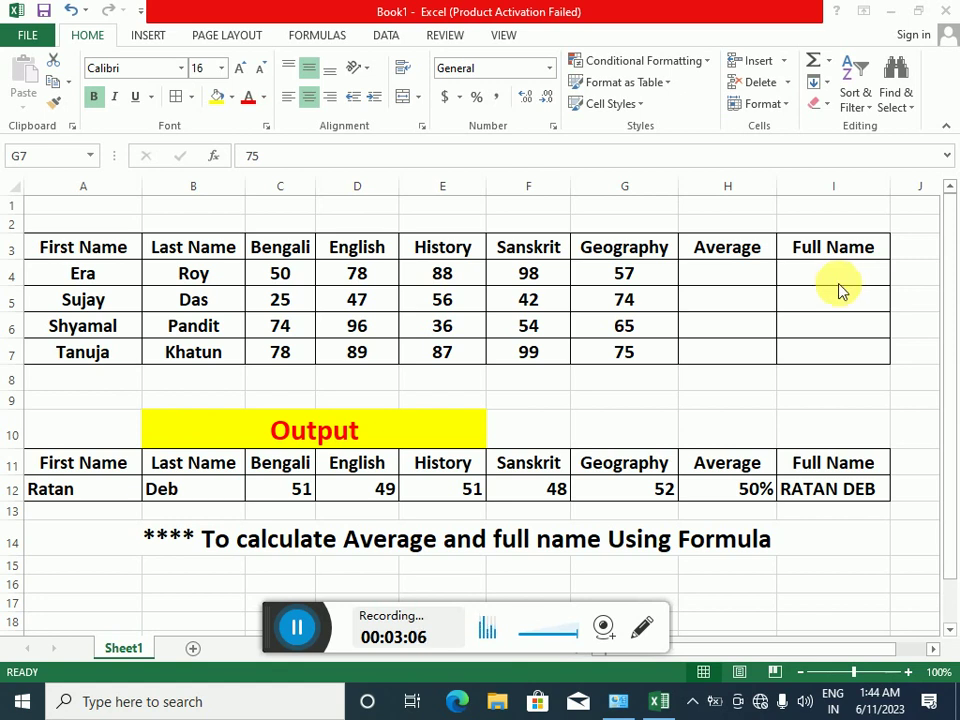
{"action": "left_click", "coordinate": [732, 280]}
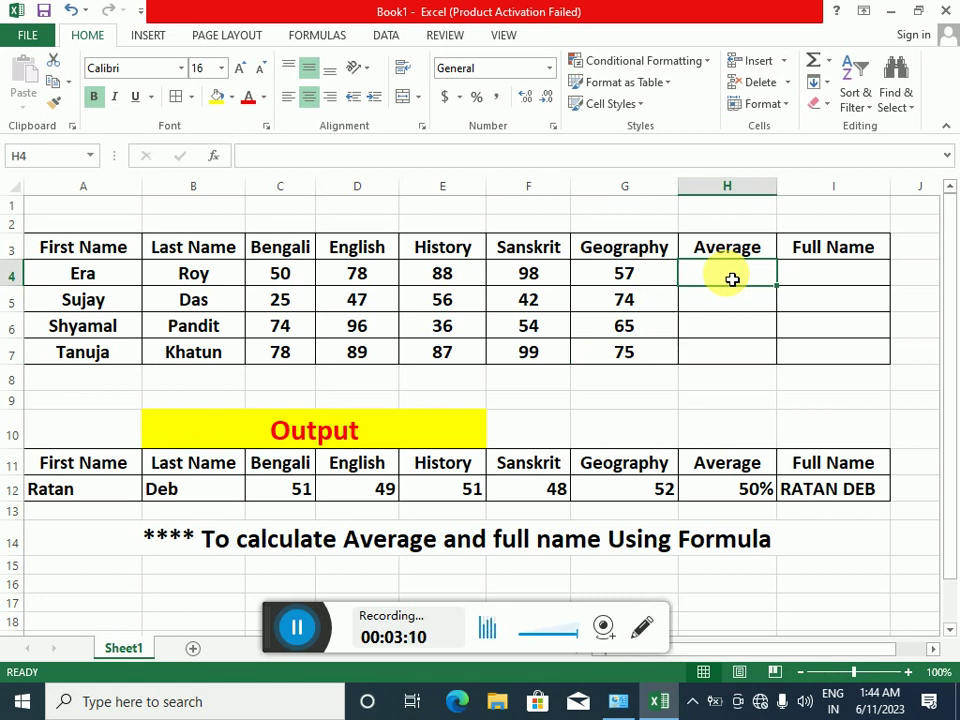
{"action": "type", "text": "="}
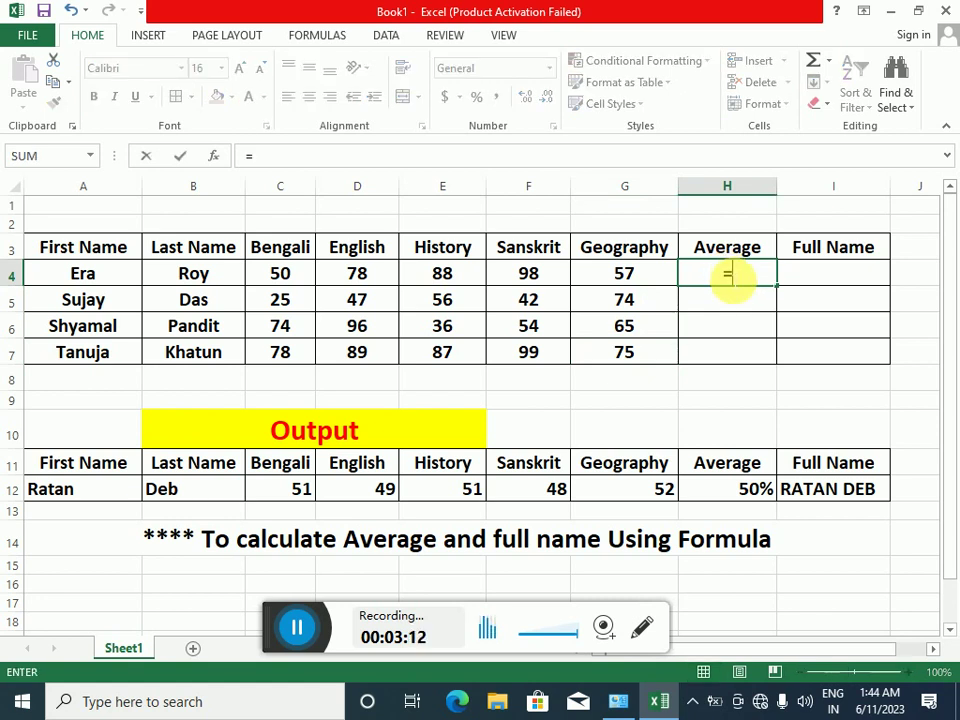
{"action": "key", "text": "BackSpace"}
{"action": "key", "text": "Return"}
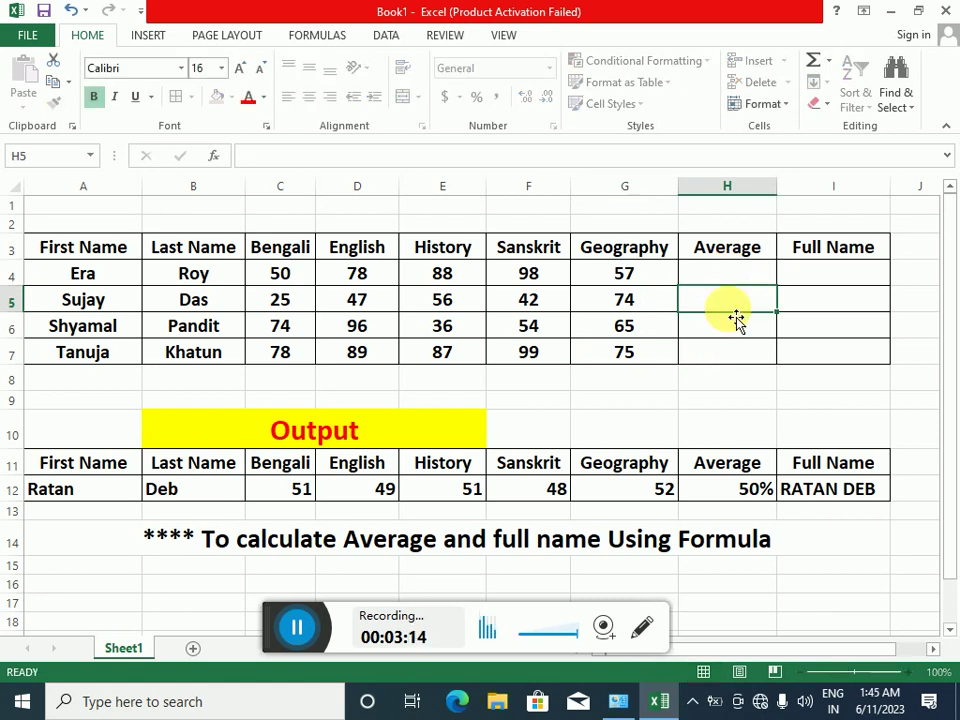
{"action": "left_click_drag", "start_coordinate": [733, 281], "coordinate": [842, 276]}
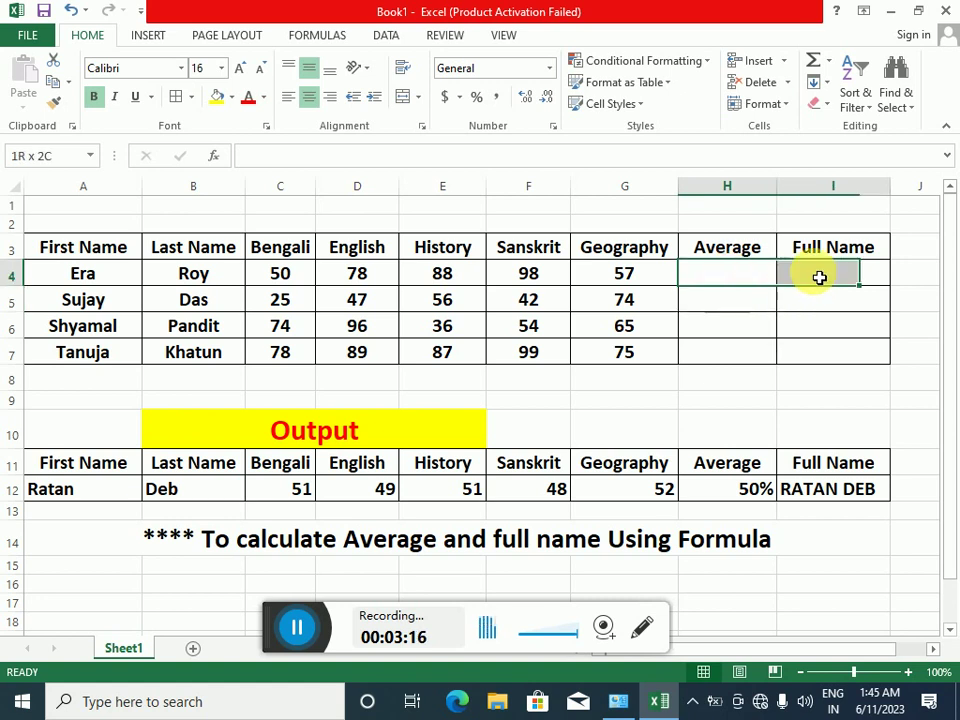
{"action": "mouse_move", "coordinate": [752, 284]}
{"action": "left_mouse_down"}
{"action": "mouse_move", "coordinate": [846, 373]}
{"action": "mouse_move", "coordinate": [843, 358]}
{"action": "left_mouse_up"}
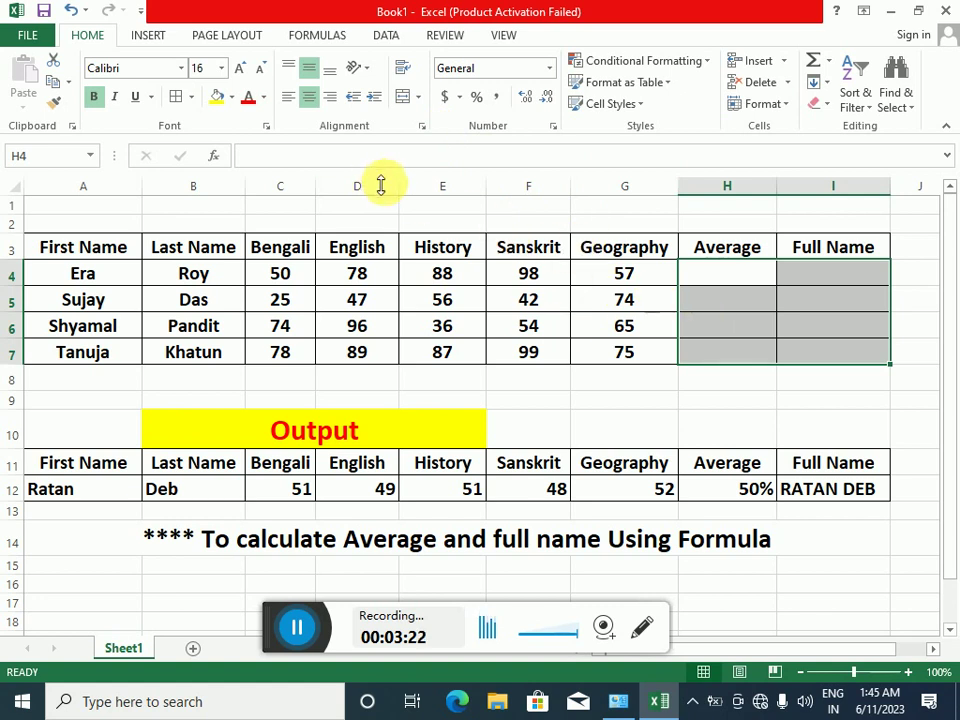
{"action": "left_click", "coordinate": [401, 75]}
{"action": "left_click", "coordinate": [735, 284]}
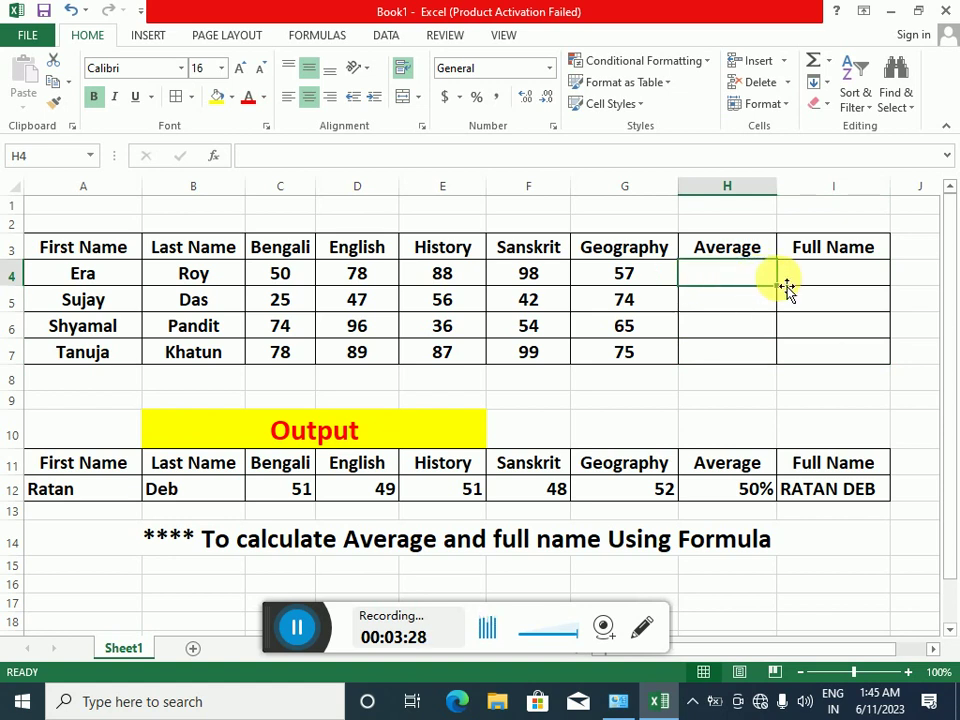
Start the formula =ROUND(AVERAGE( in the first student's Average cell H4
{"action": "type", "text": "="}
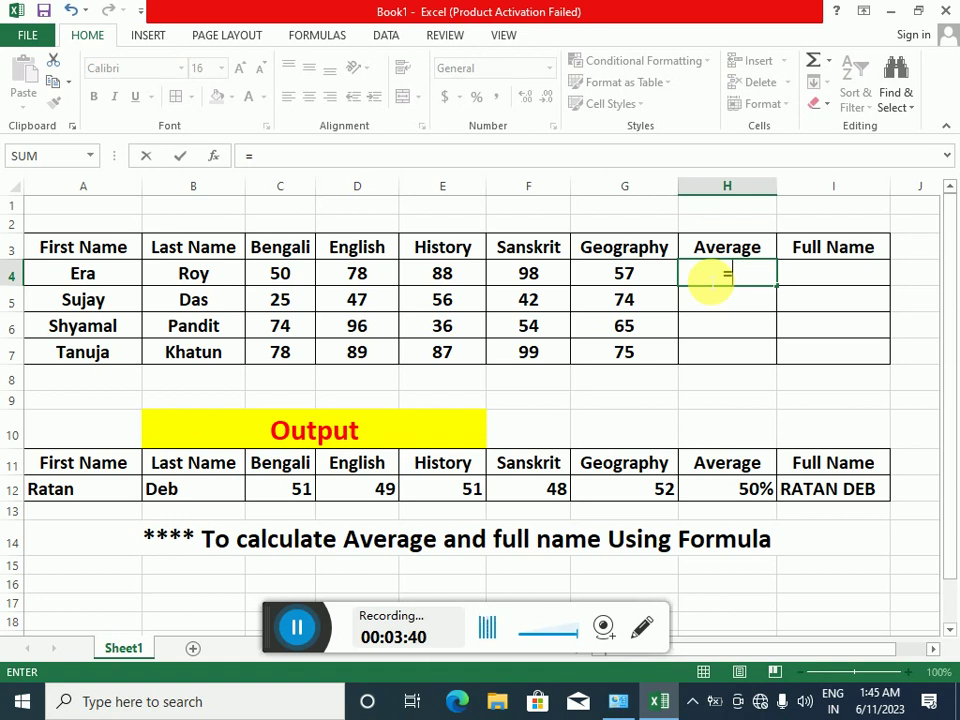
{"action": "type", "text": "R"}
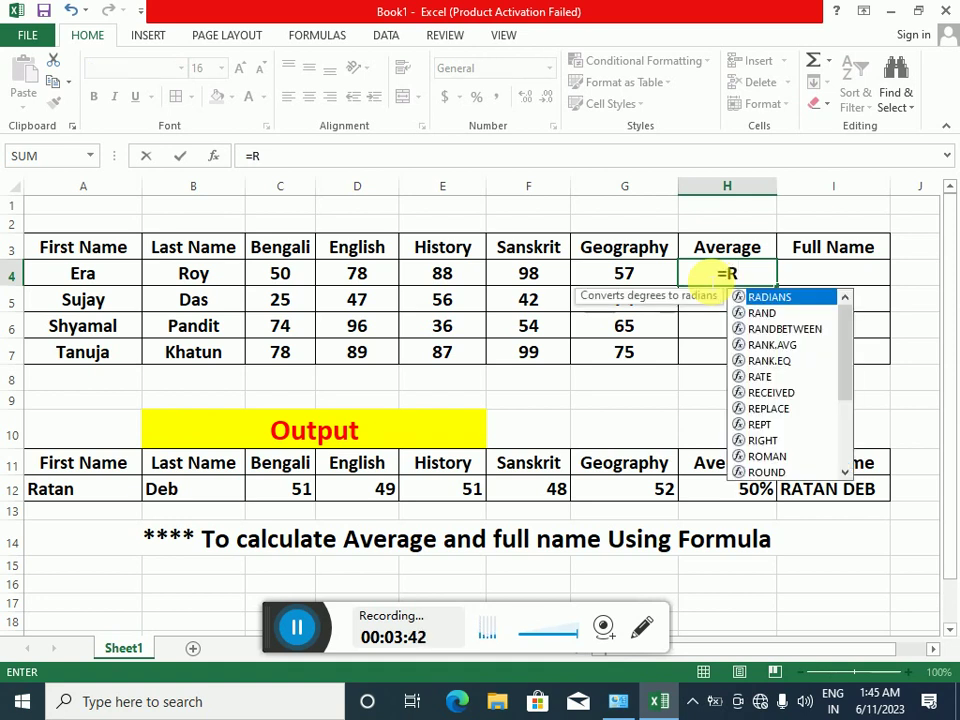
{"action": "type", "text": "ound"}
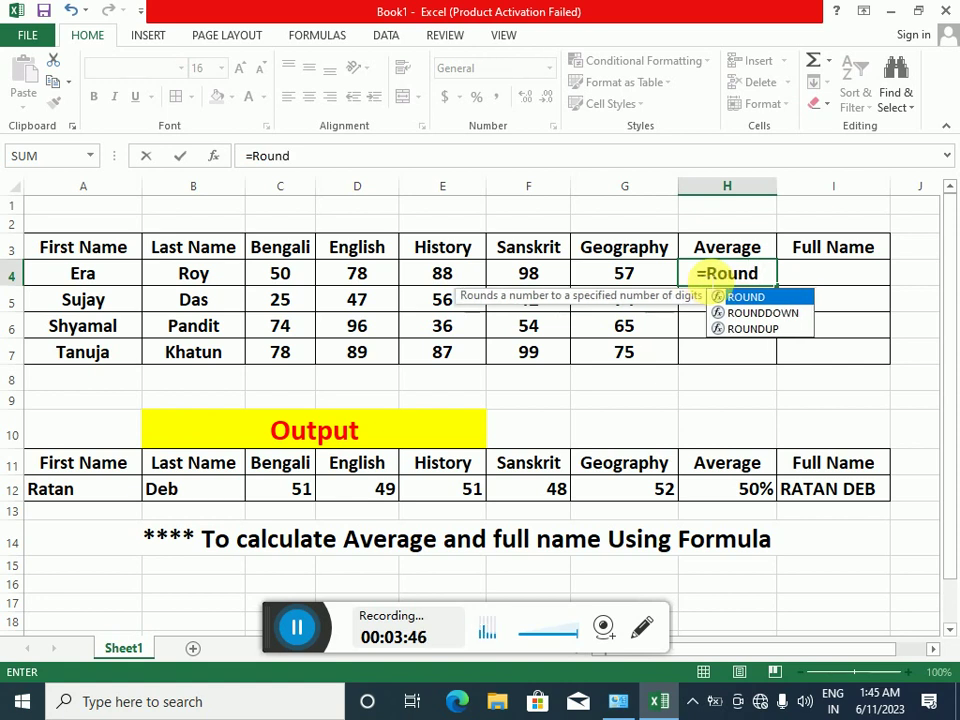
{"action": "type", "text": "("}
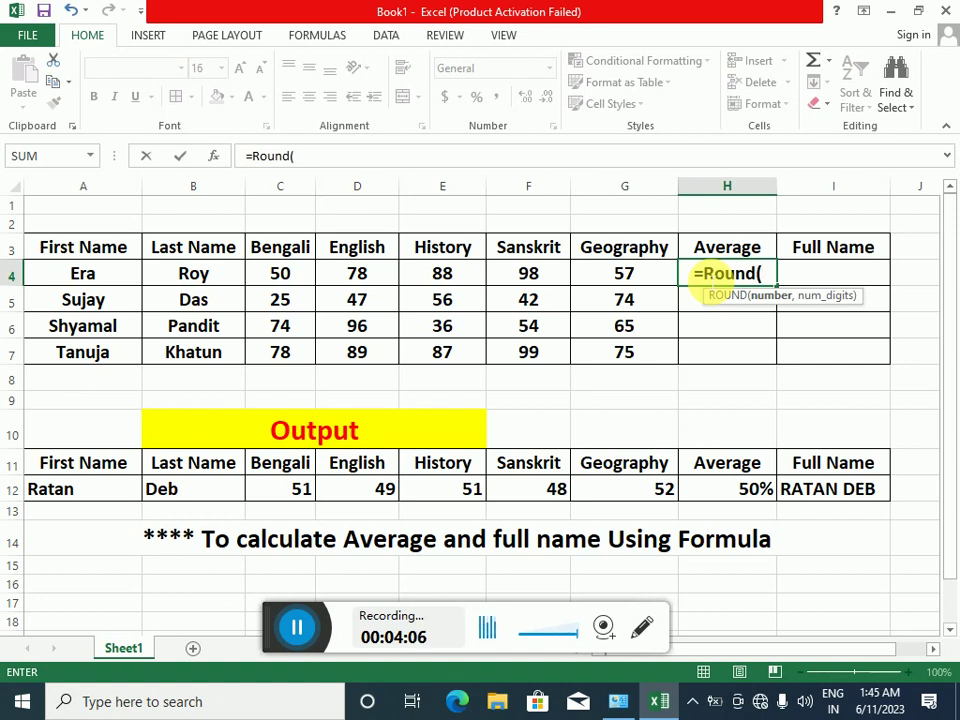
{"action": "type", "text": "av"}
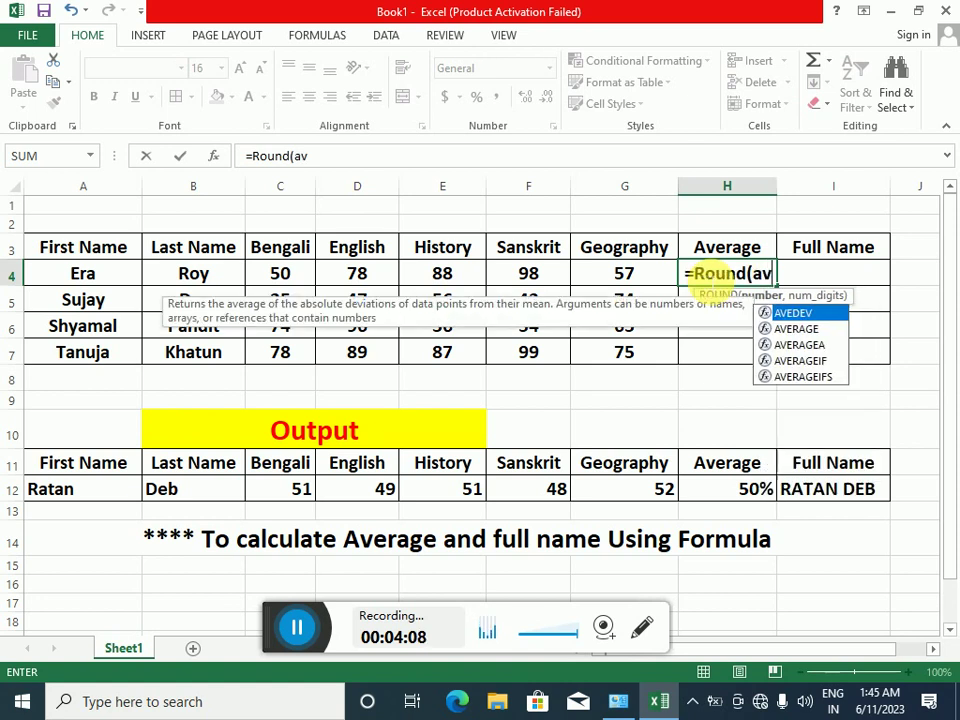
{"action": "type", "text": "era"}
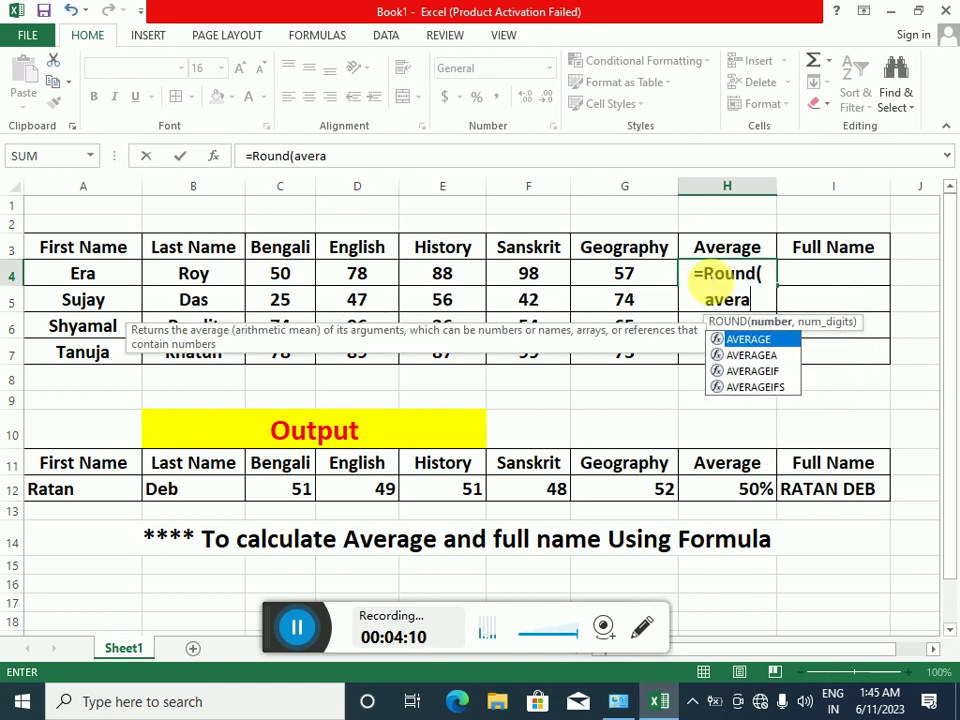
{"action": "type", "text": "ge"}
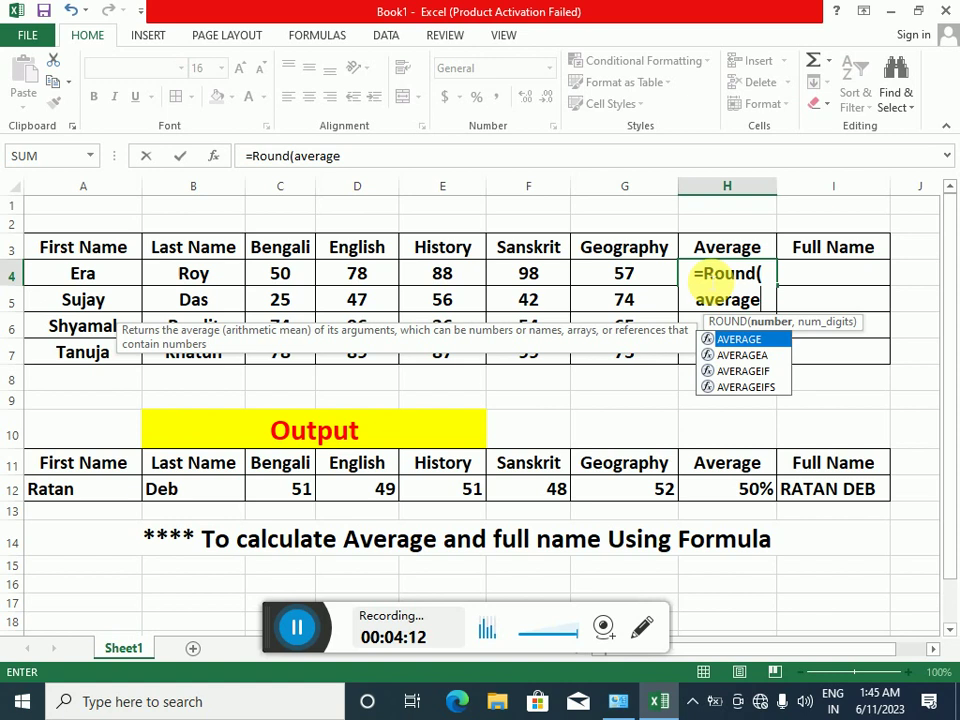
{"action": "type", "text": "("}
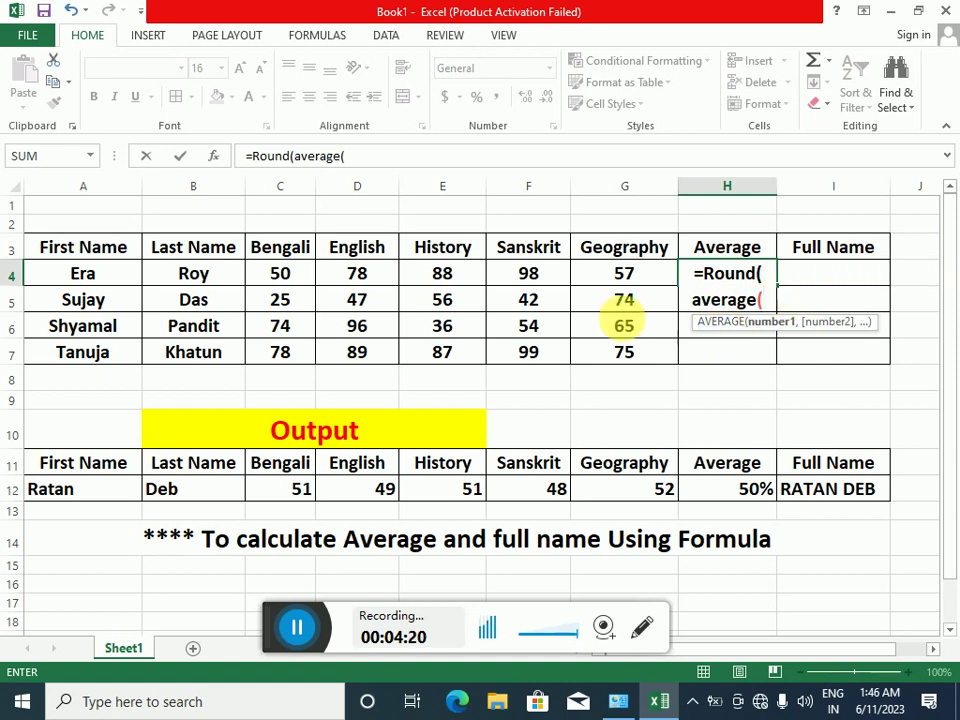
Complete H4 as =ROUND(AVERAGE(C4:G4),0)&" %" so it shows 74 %
{"action": "left_click_drag", "start_coordinate": [279, 274], "coordinate": [622, 272]}
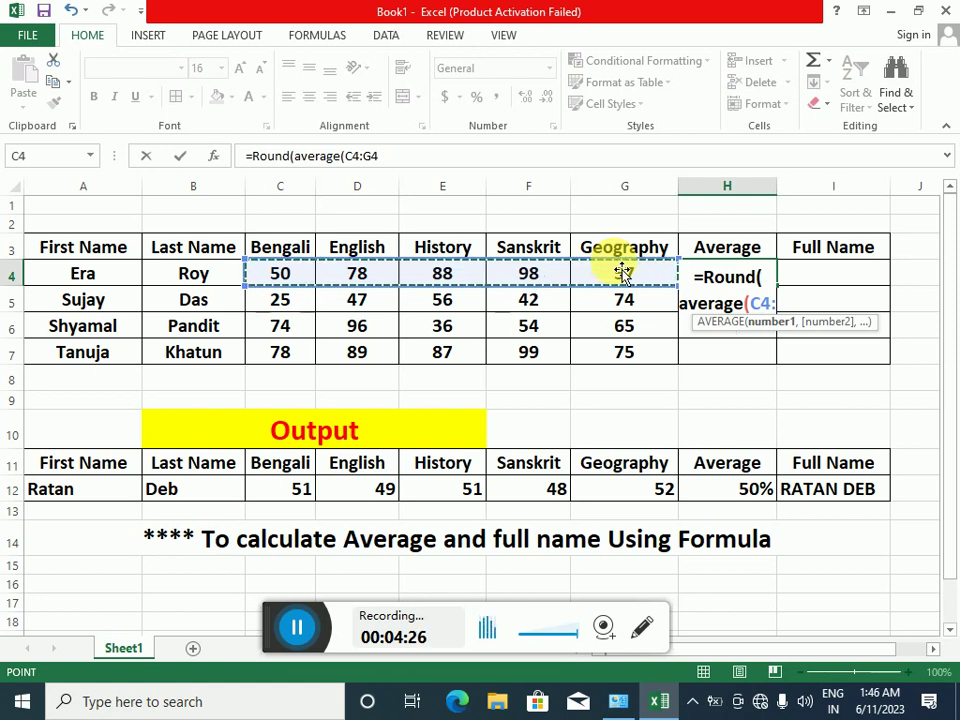
{"action": "type", "text": ")"}
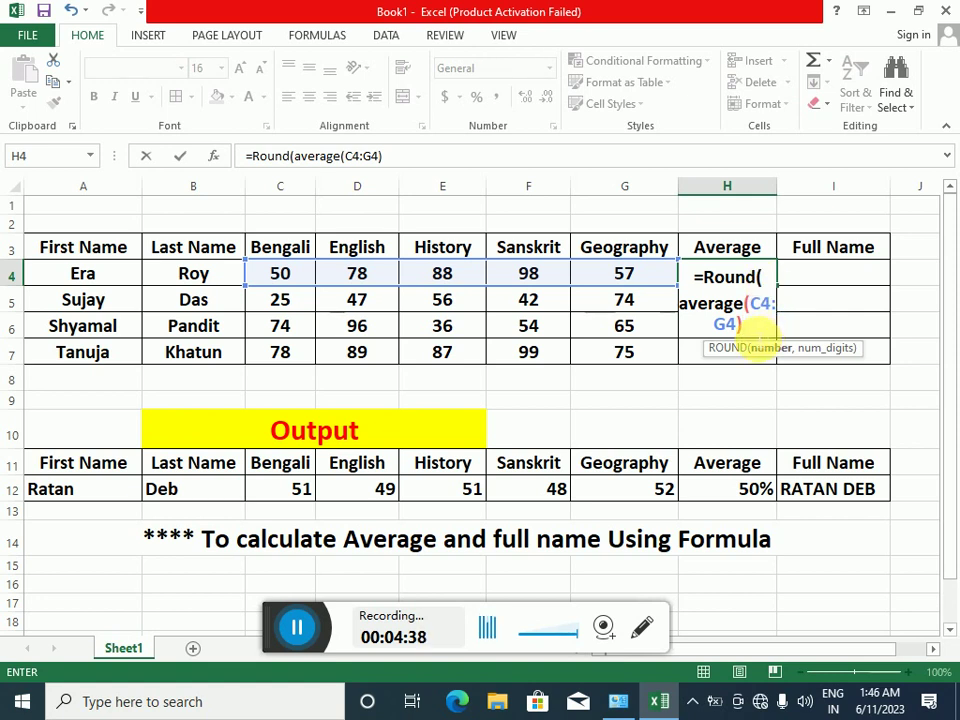
{"action": "type", "text": ","}
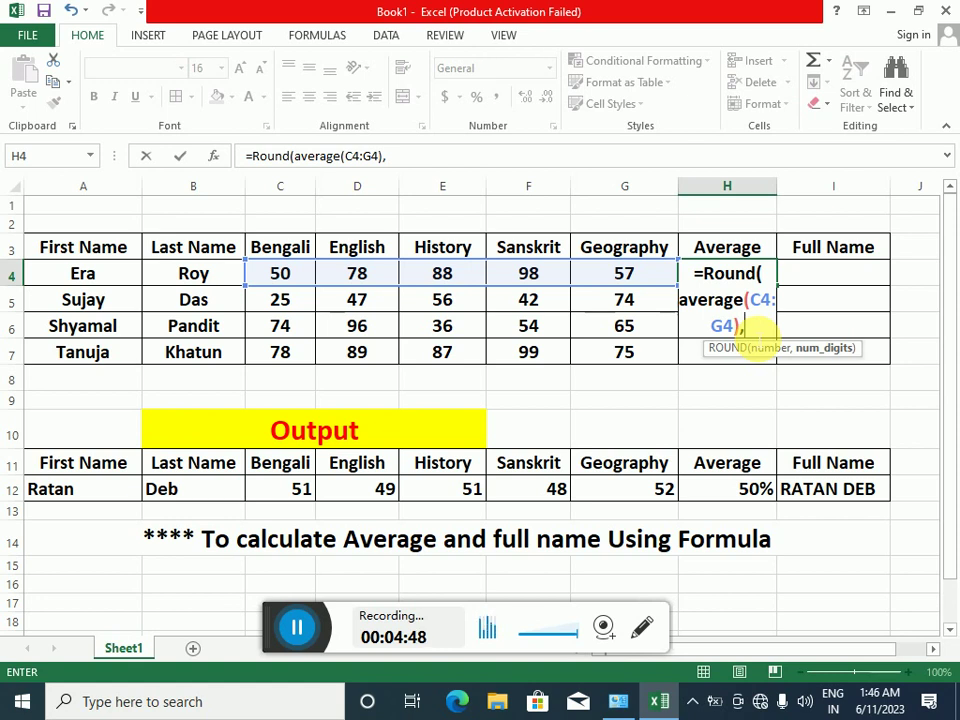
{"action": "type", "text": "0"}
{"action": "type", "text": ")"}
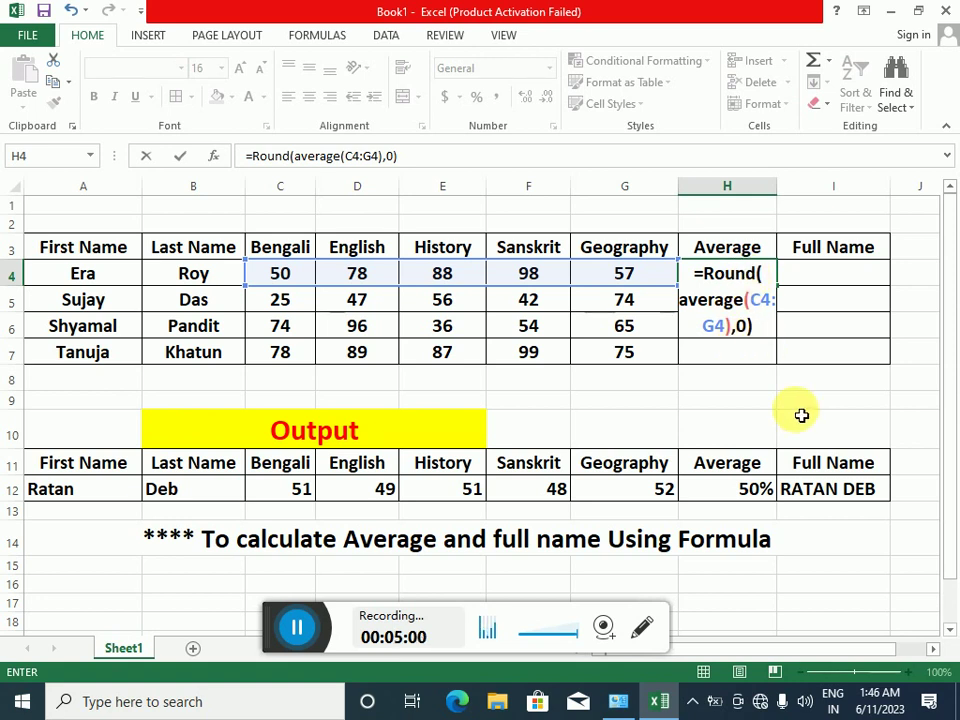
{"action": "type", "text": "&"}
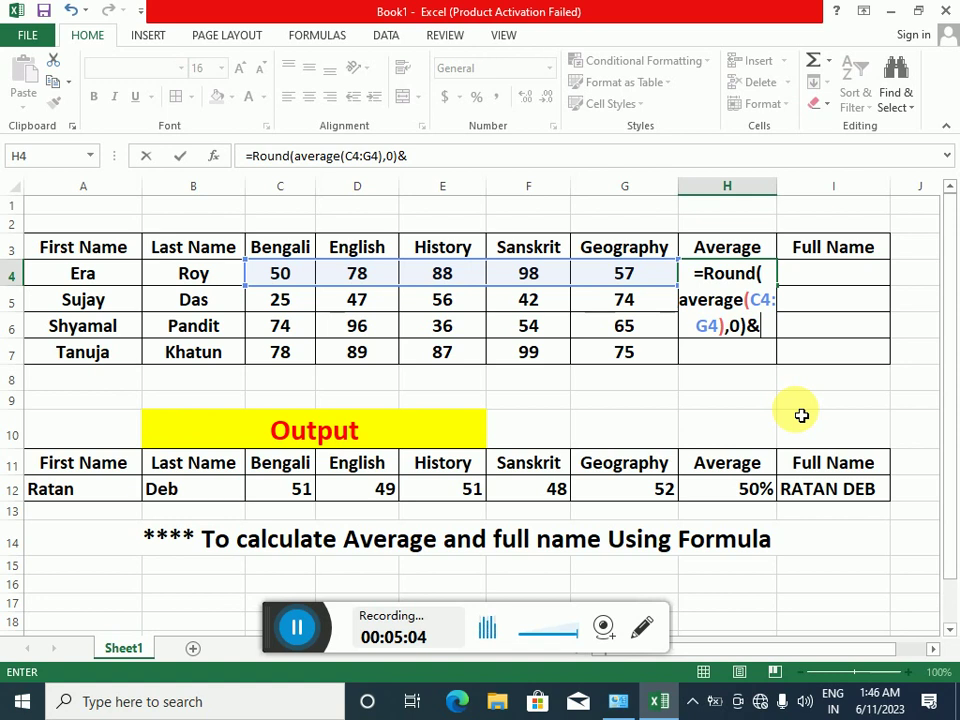
{"action": "type", "text": "\""}
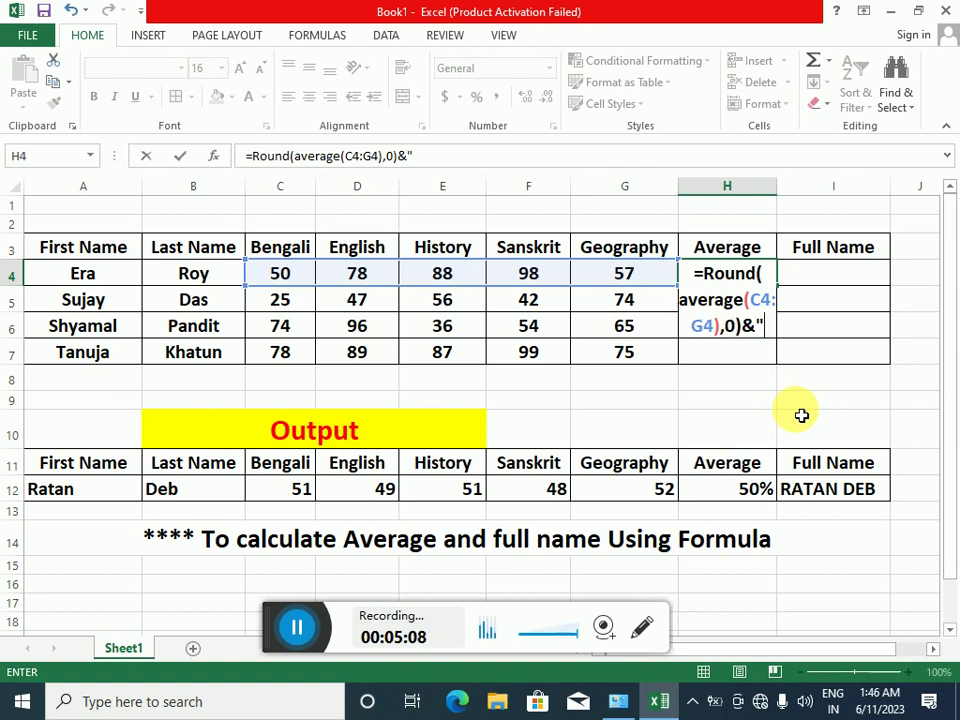
{"action": "type", "text": "%"}
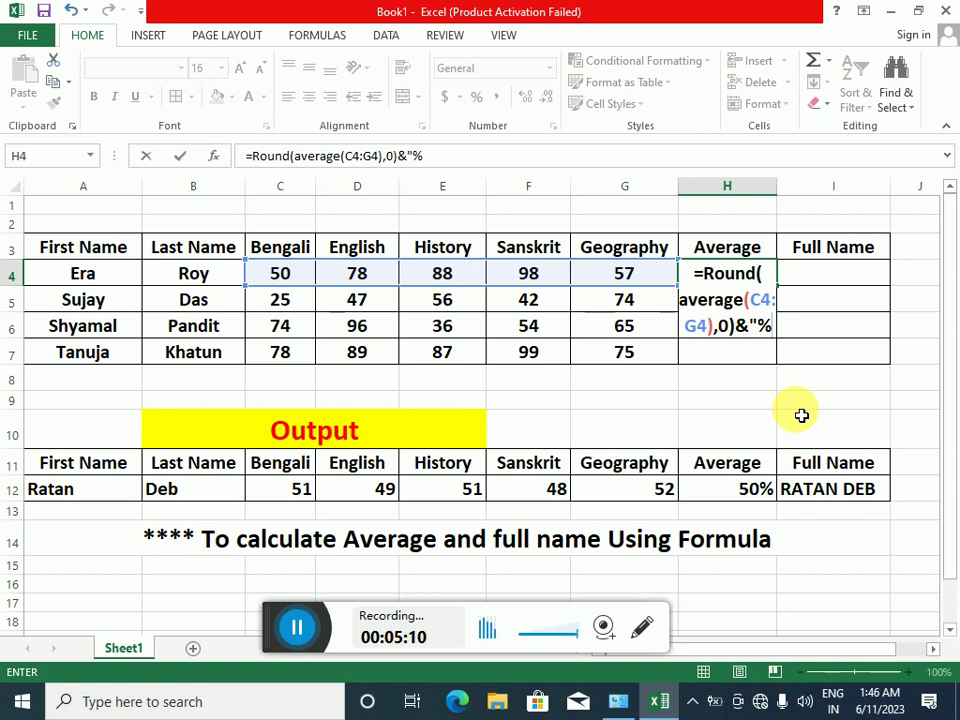
{"action": "type", "text": "\""}
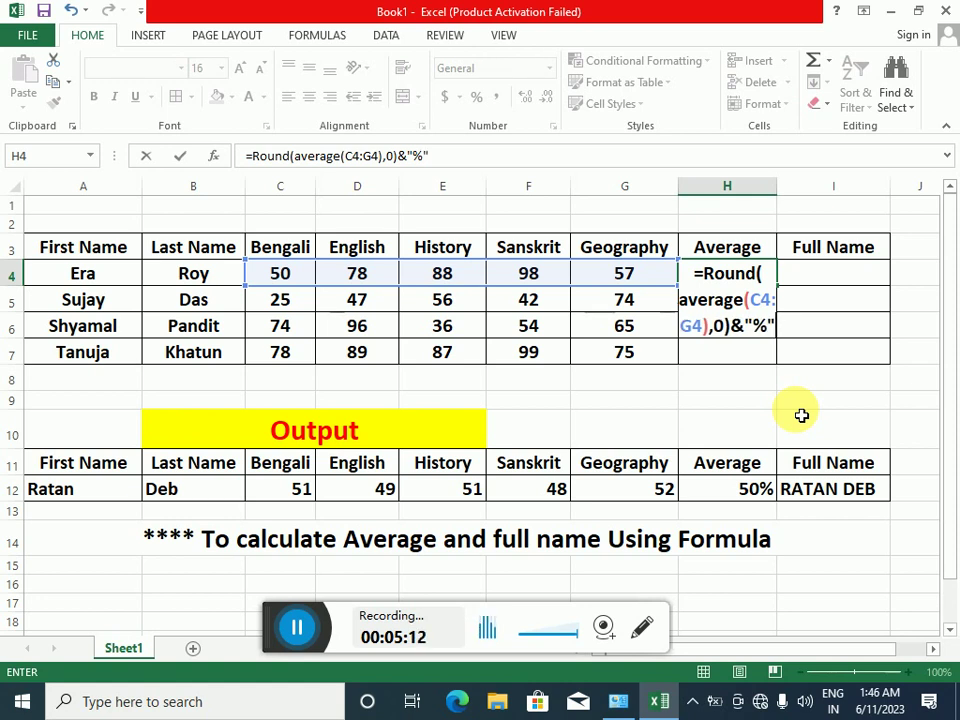
{"action": "left_click", "coordinate": [754, 335]}
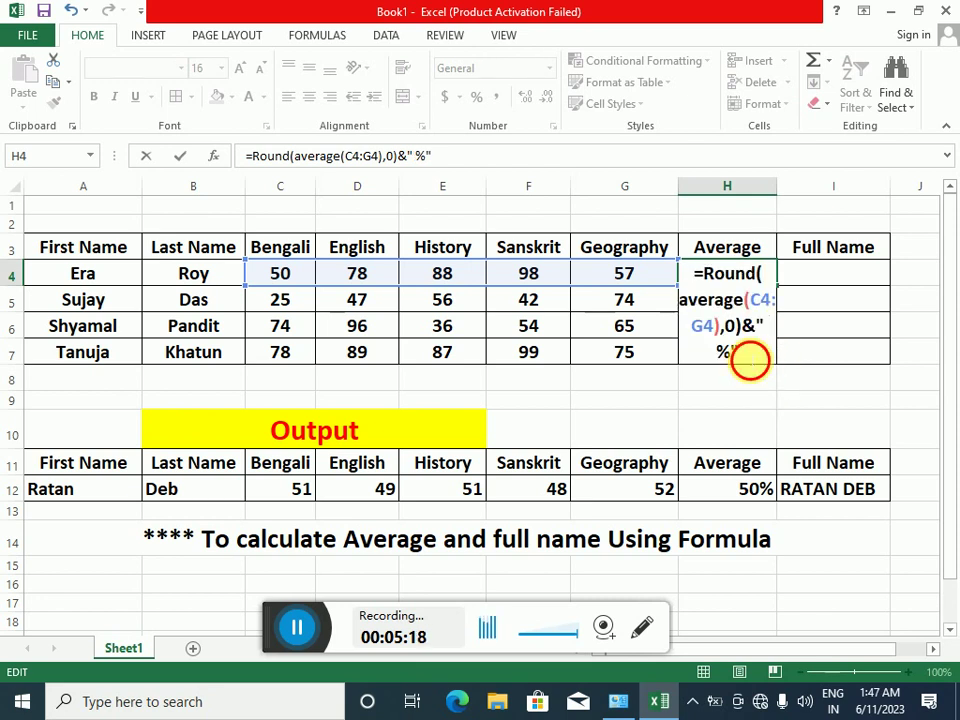
{"action": "key", "text": "Return"}
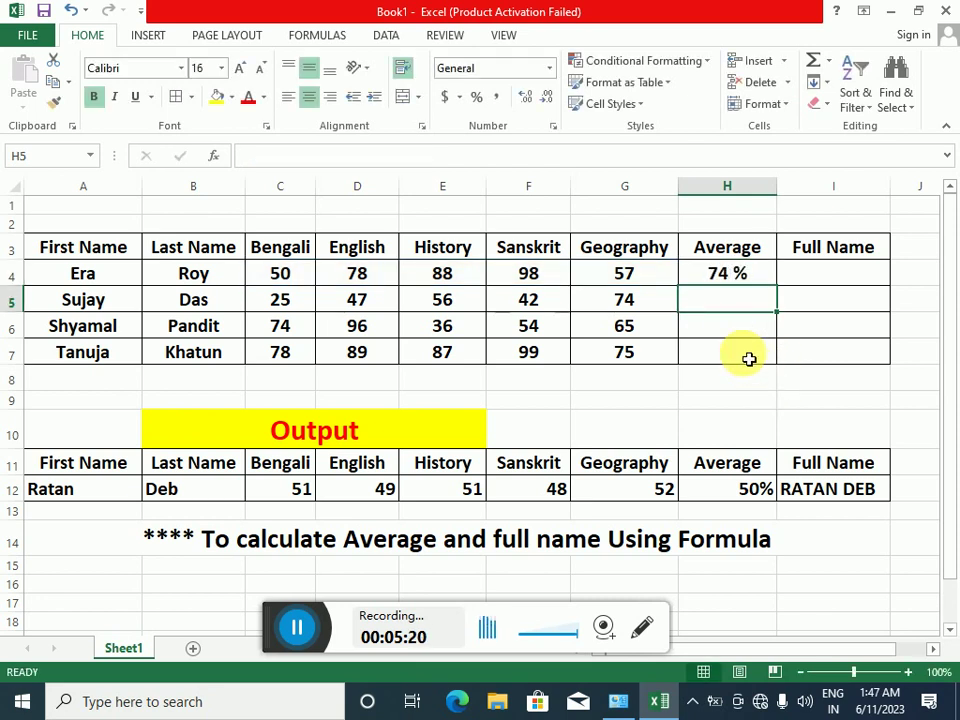
Fill the H4 average formula down to H7, giving 49 %, 65 % and 86 %
{"action": "left_click", "coordinate": [731, 278]}
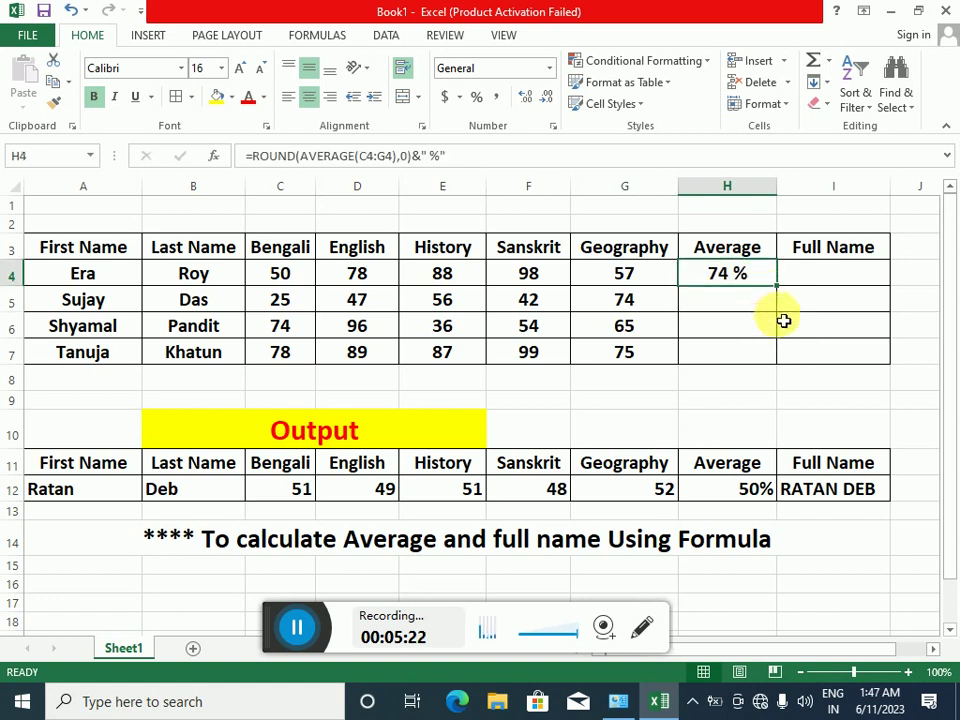
{"action": "left_click_drag", "start_coordinate": [775, 285], "coordinate": [786, 371]}
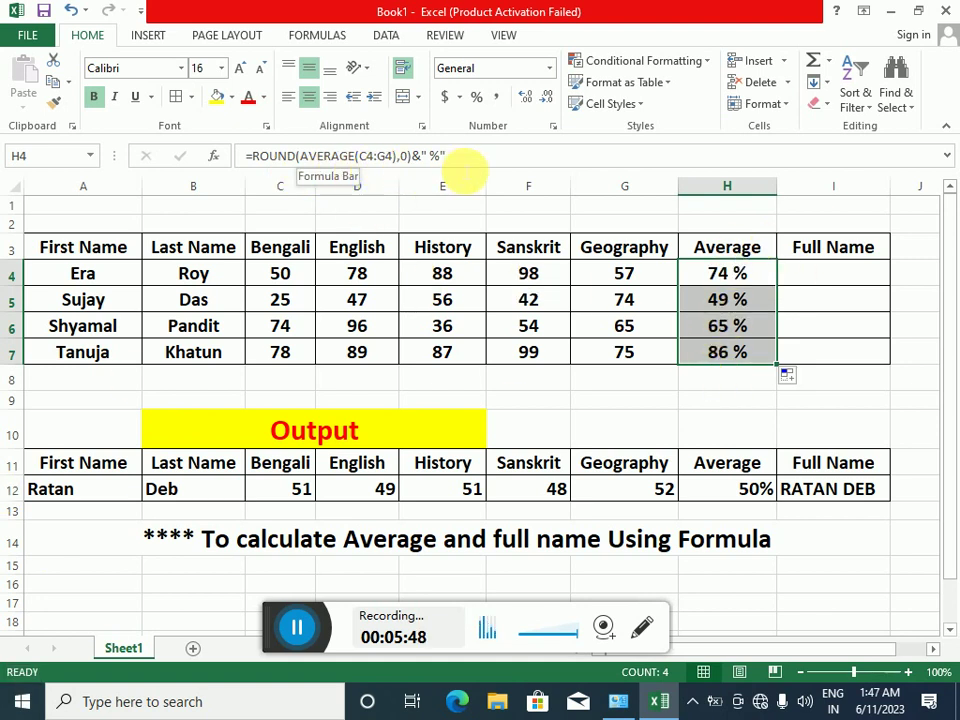
{"action": "left_click", "coordinate": [835, 285]}
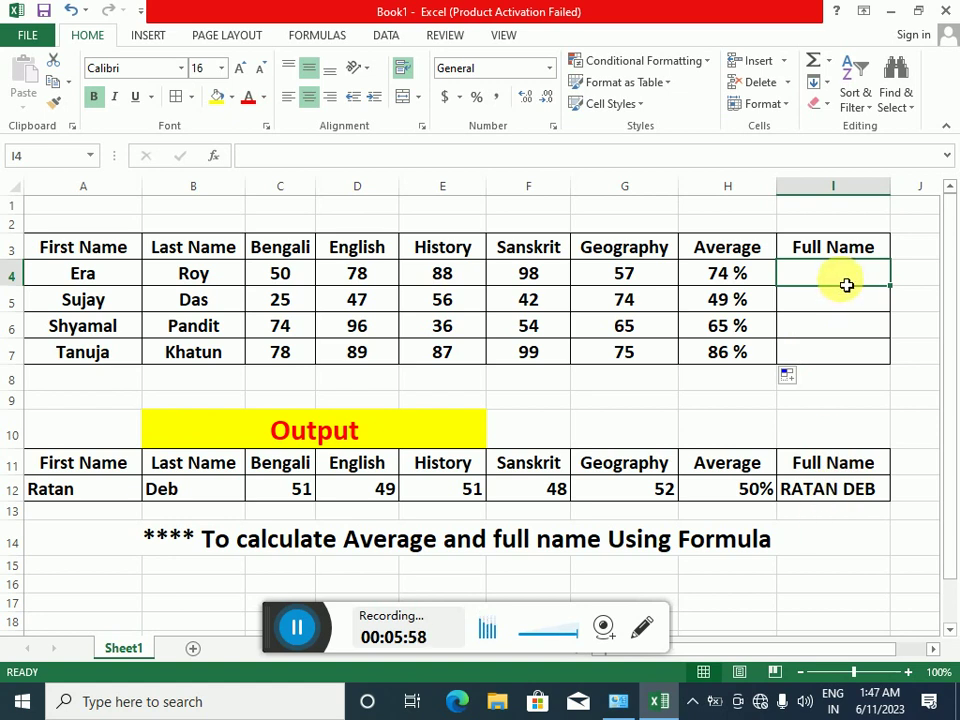
In I4, start =UPPER(CONCATENATE( with the first name in A4 as the first argument
{"action": "type", "text": "=u"}
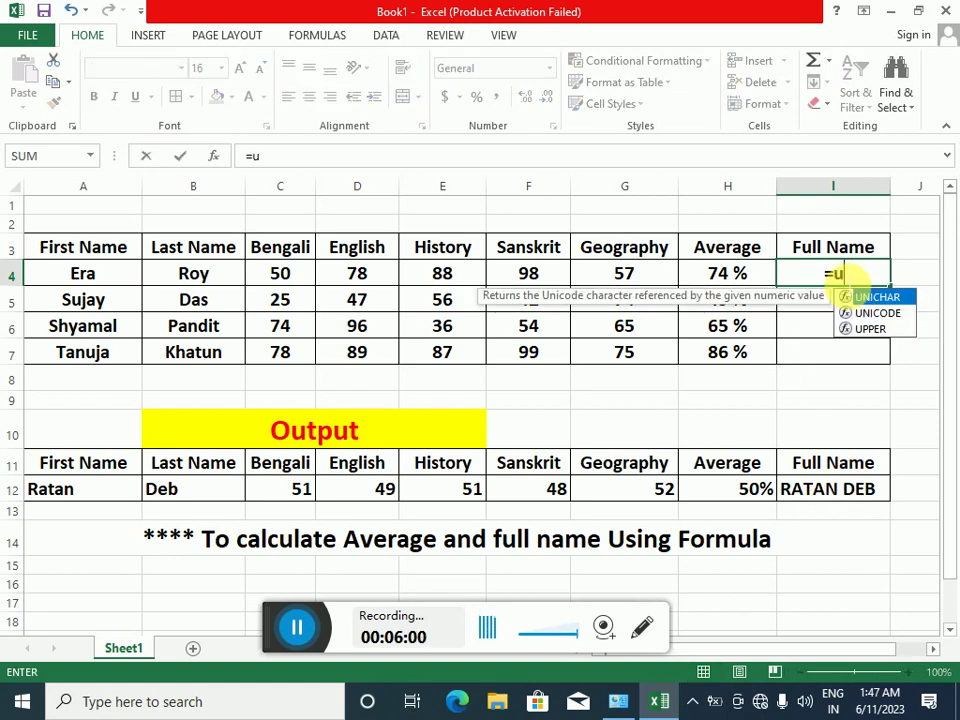
{"action": "type", "text": "pp"}
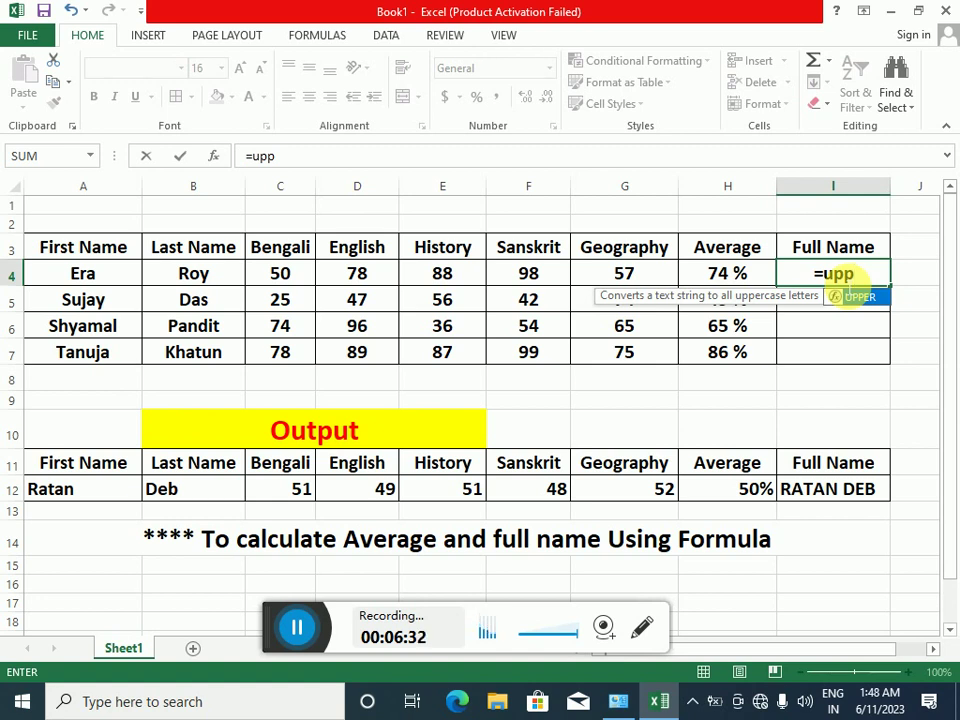
{"action": "type", "text": "er"}
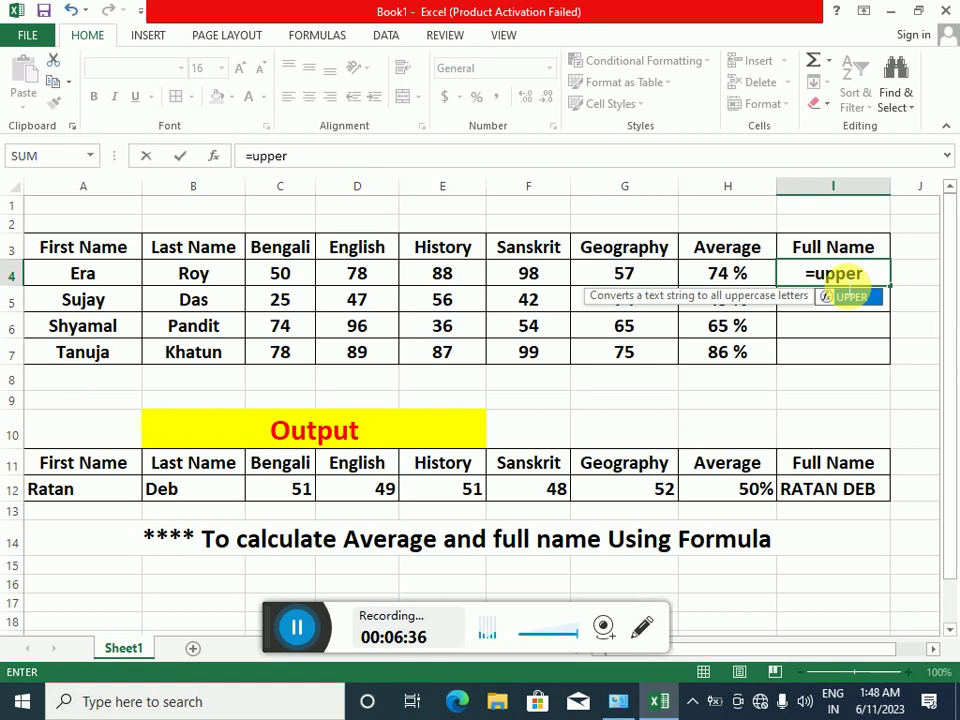
{"action": "type", "text": "(c"}
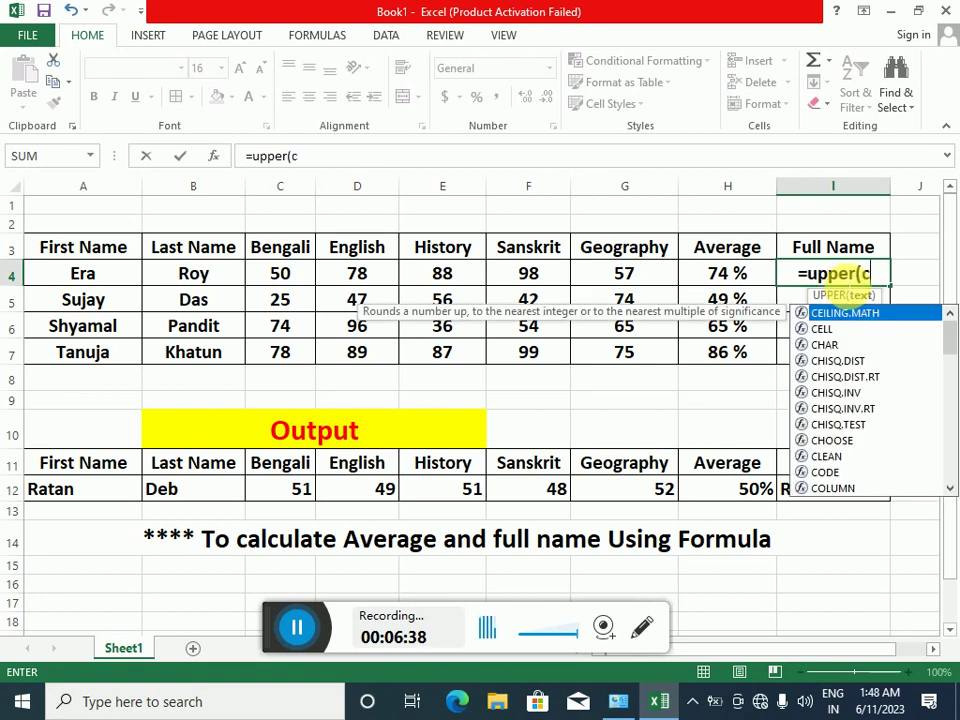
{"action": "type", "text": "o"}
{"action": "type", "text": "n"}
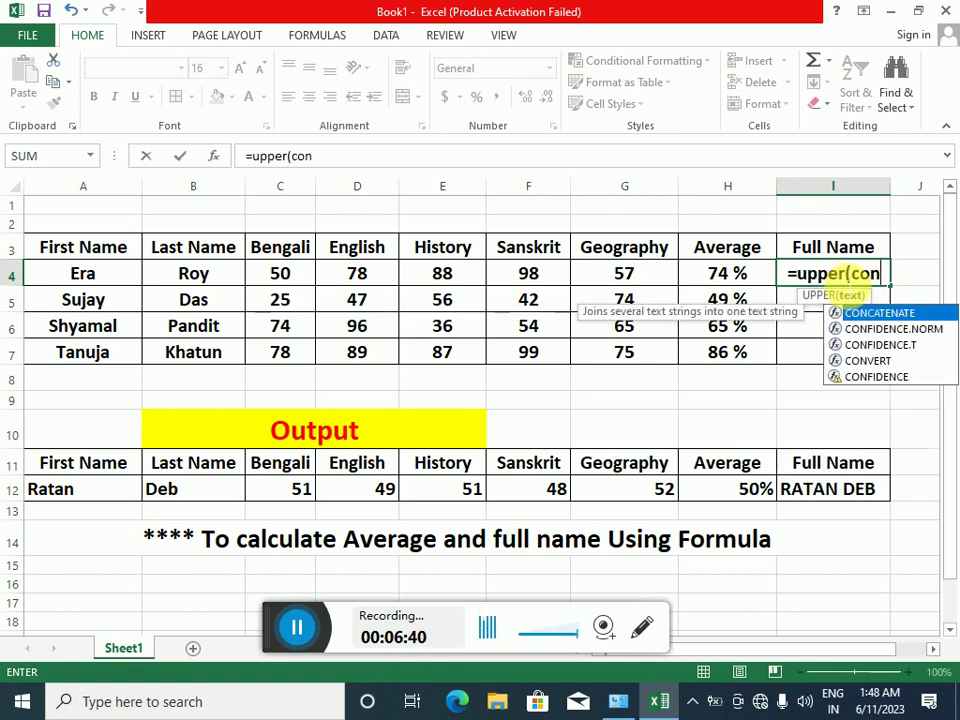
{"action": "type", "text": "cate"}
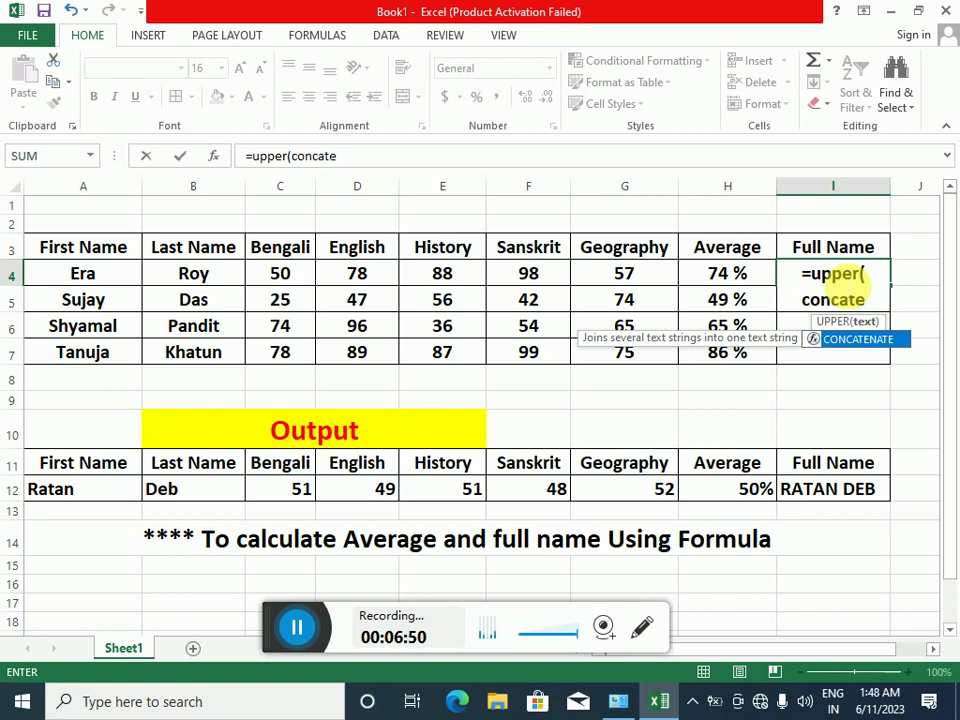
{"action": "type", "text": "nate"}
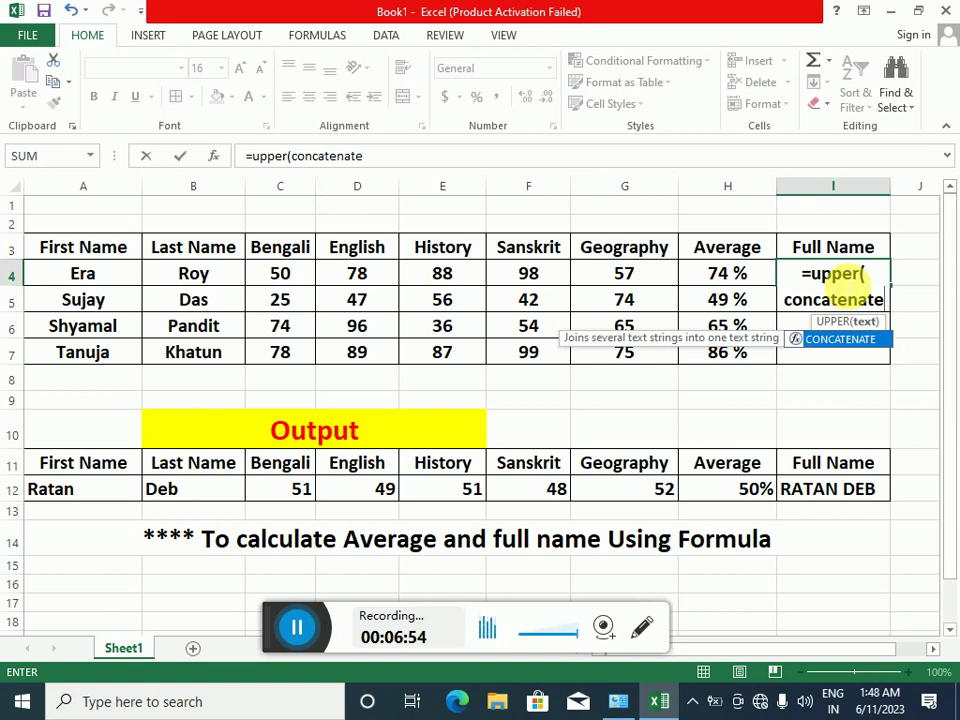
{"action": "type", "text": "("}
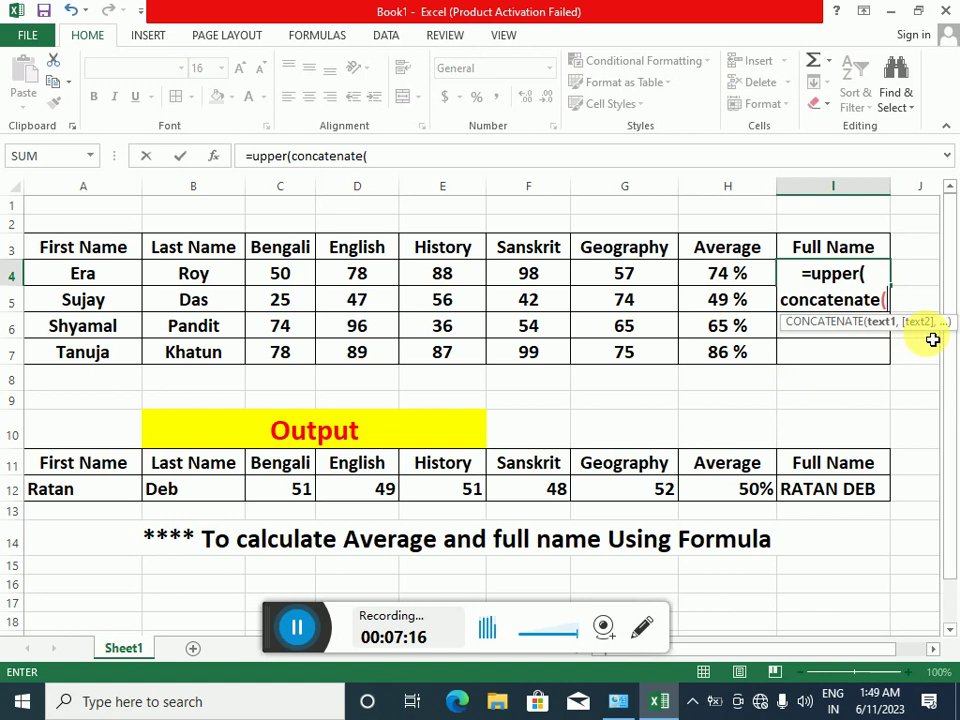
{"action": "left_click", "coordinate": [124, 283]}
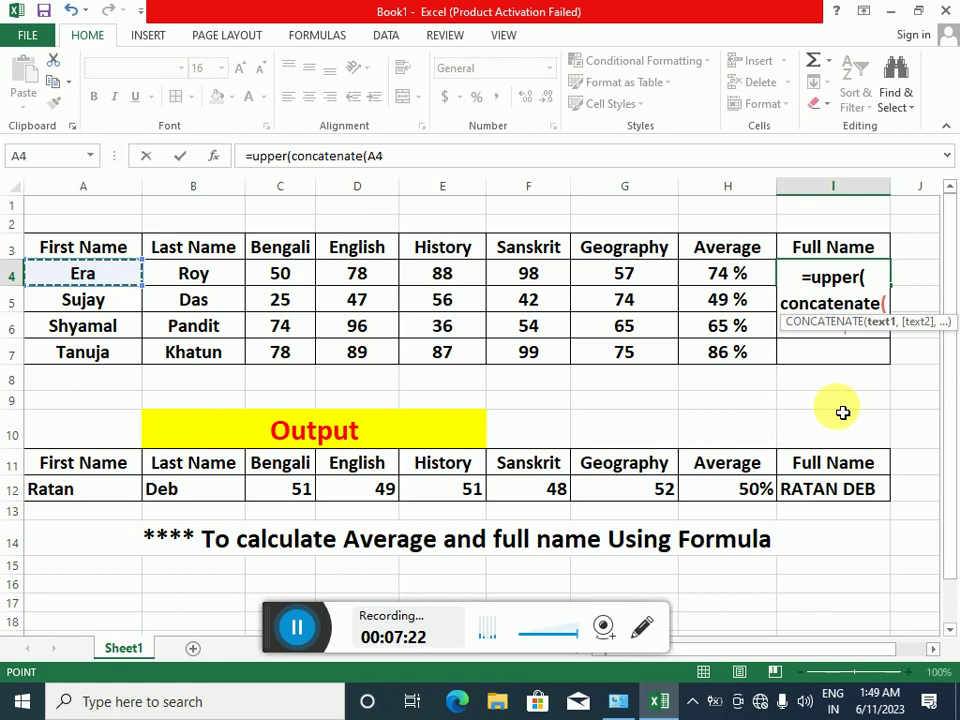
Finish I4 as =UPPER(CONCATENATE(A4," ",B4)) so it shows the first student's full name in capitals
{"action": "type", "text": ","}
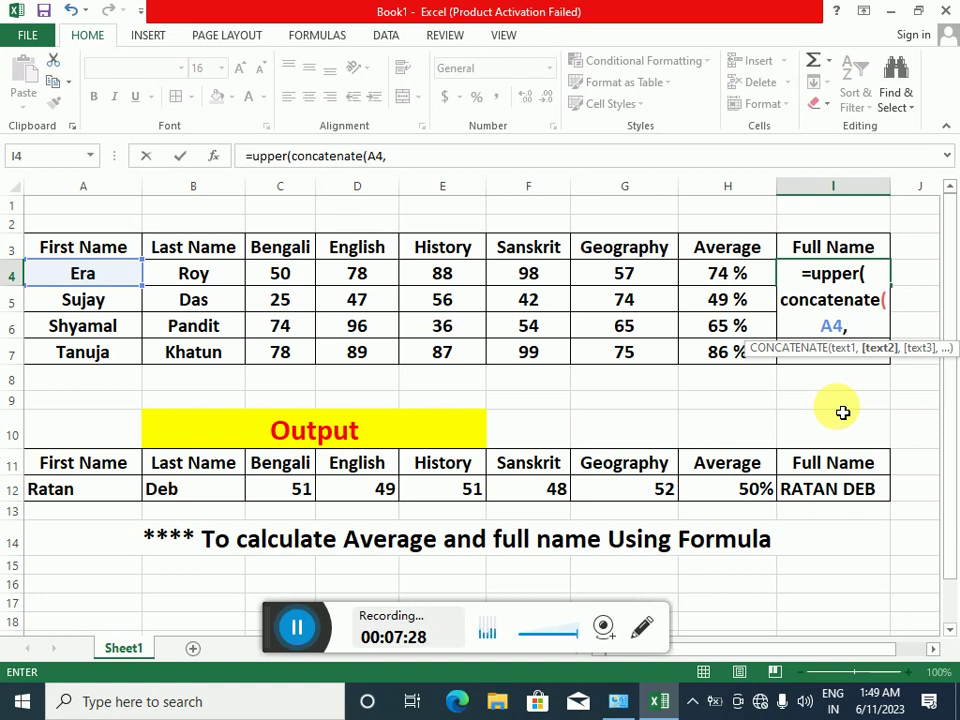
{"action": "type", "text": "\""}
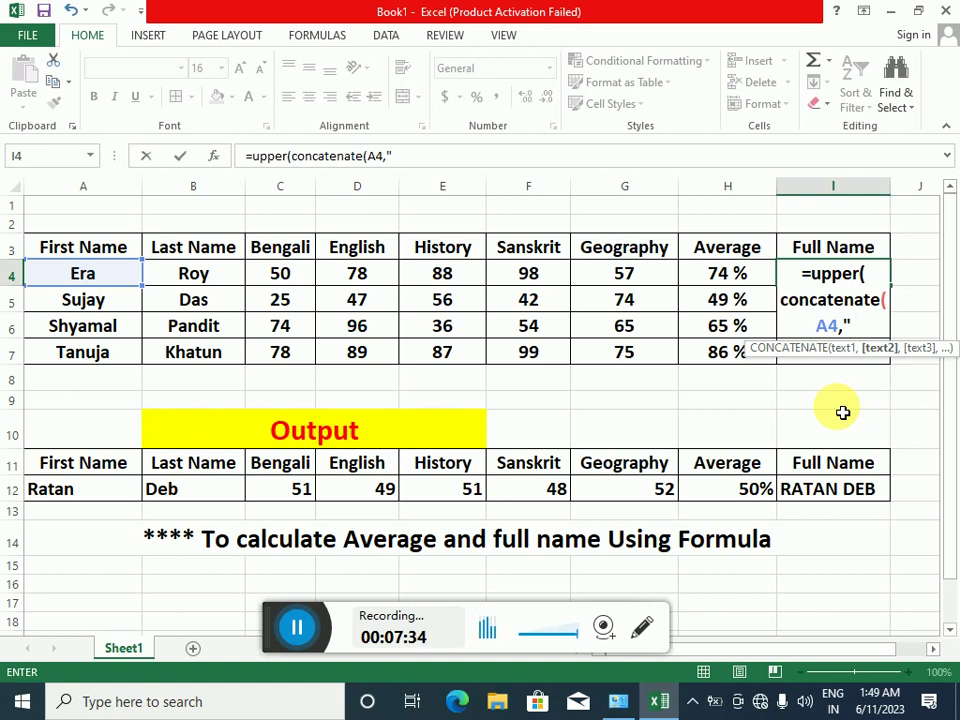
{"action": "type", "text": "\""}
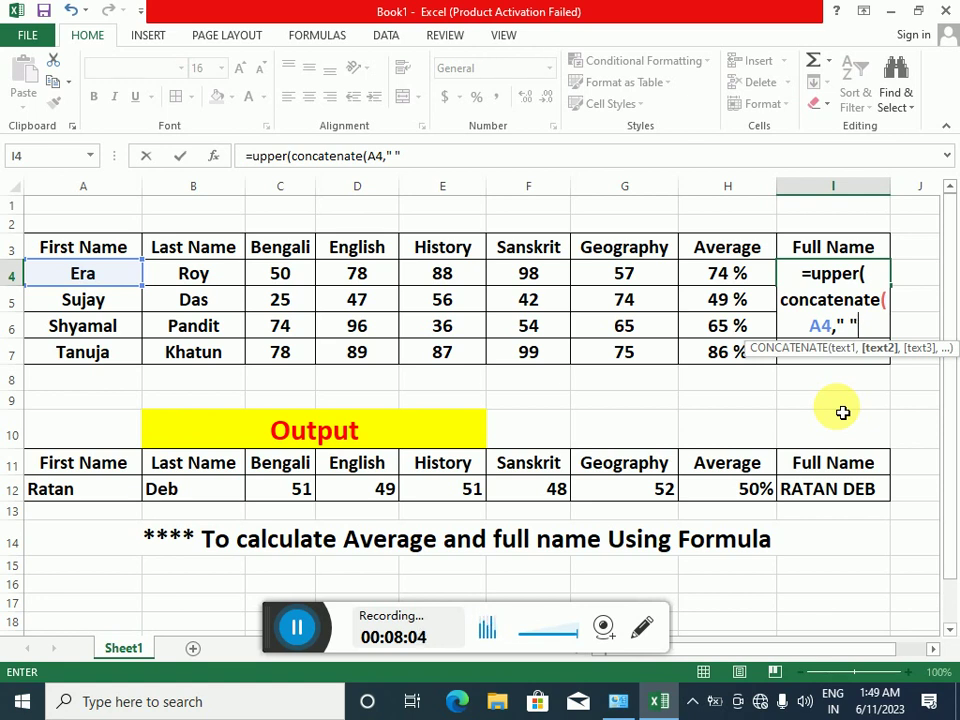
{"action": "type", "text": ","}
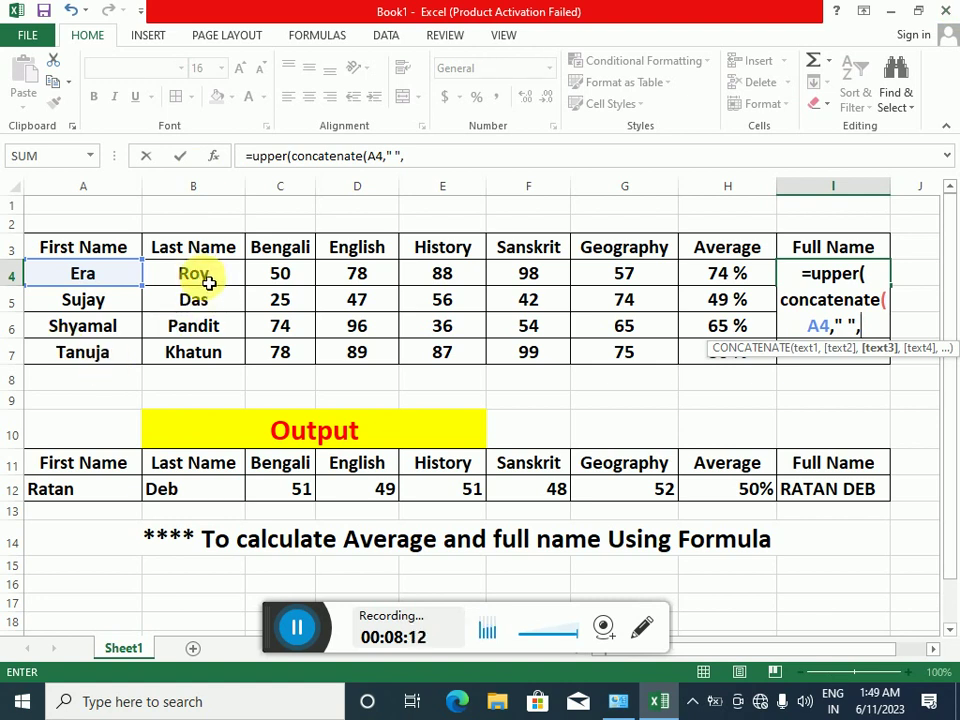
{"action": "left_click", "coordinate": [209, 284]}
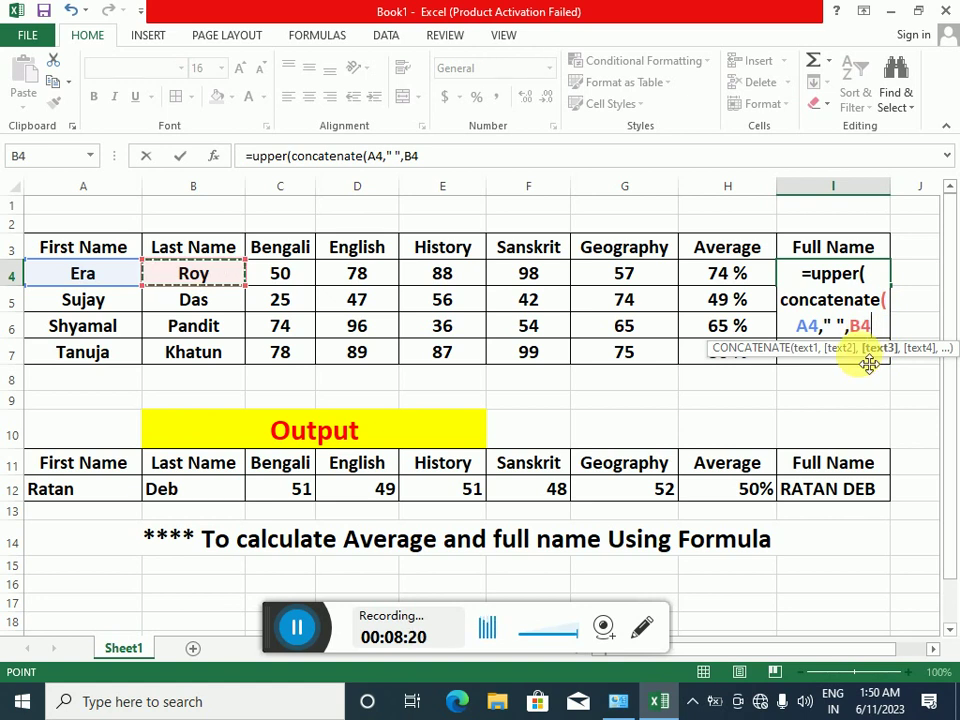
{"action": "type", "text": ")"}
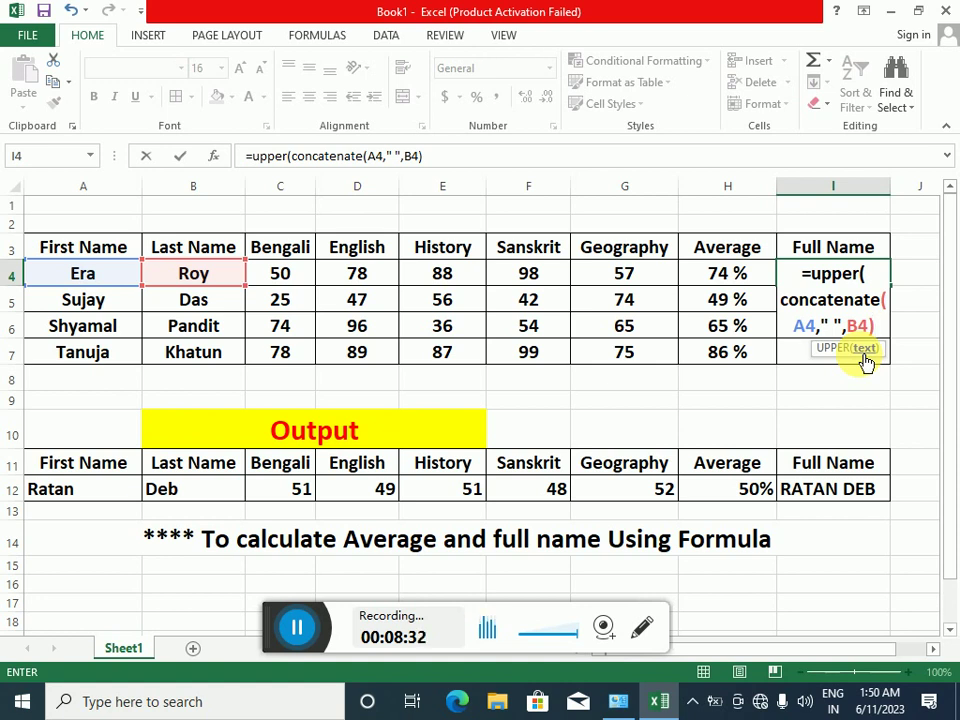
{"action": "type", "text": ")"}
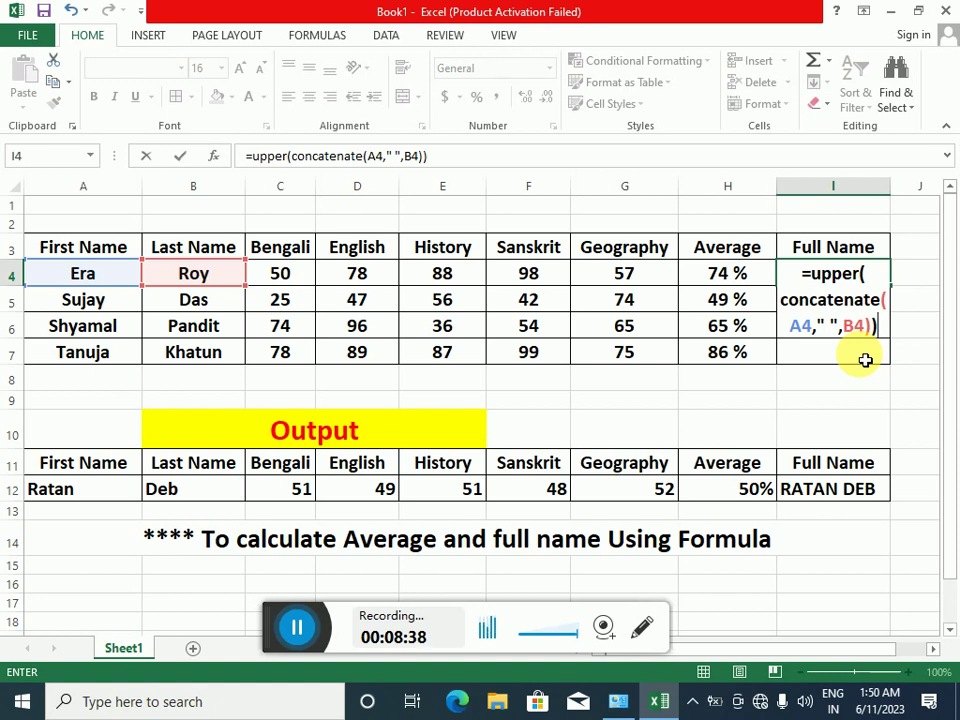
{"action": "key", "text": "Return"}
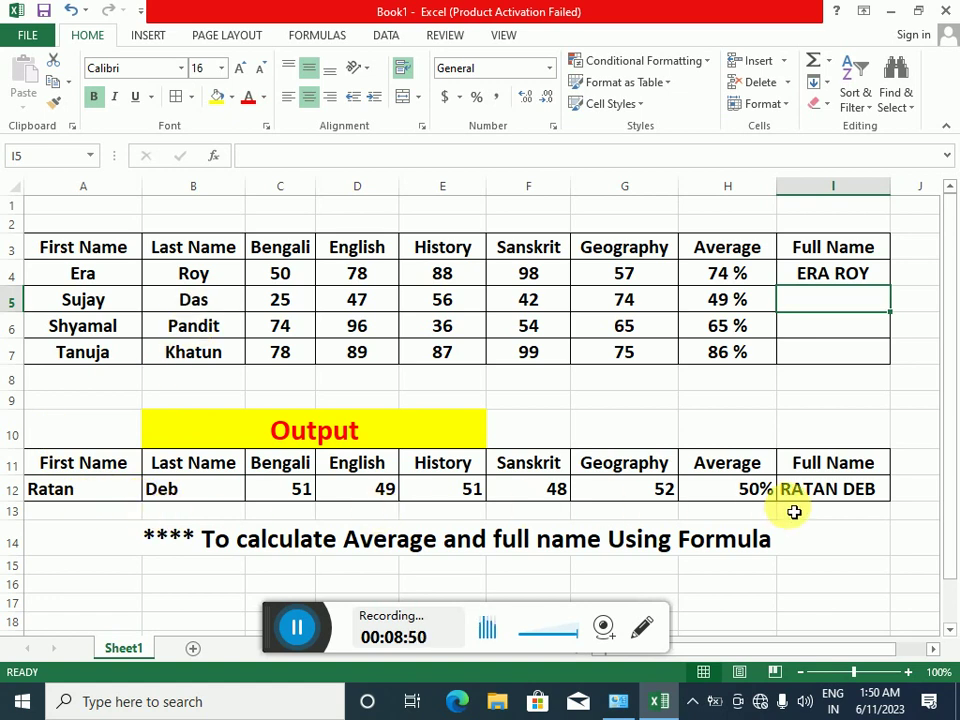
Fill the I4 Full Name formula down to I7 for the other three students
{"action": "left_click", "coordinate": [850, 273]}
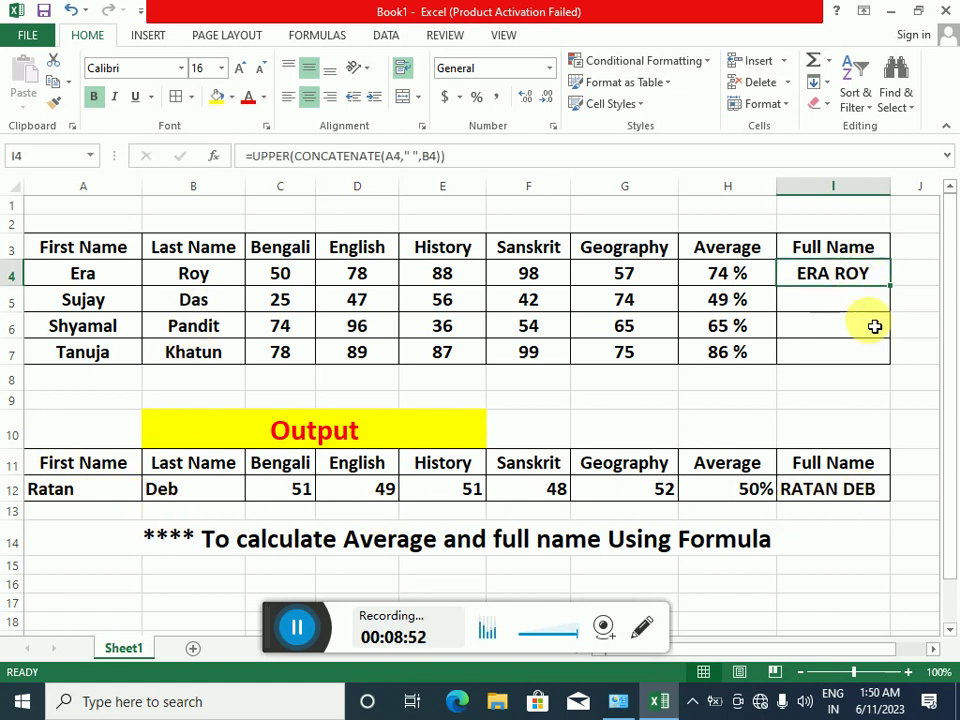
{"action": "left_click_drag", "start_coordinate": [894, 296], "coordinate": [895, 370]}
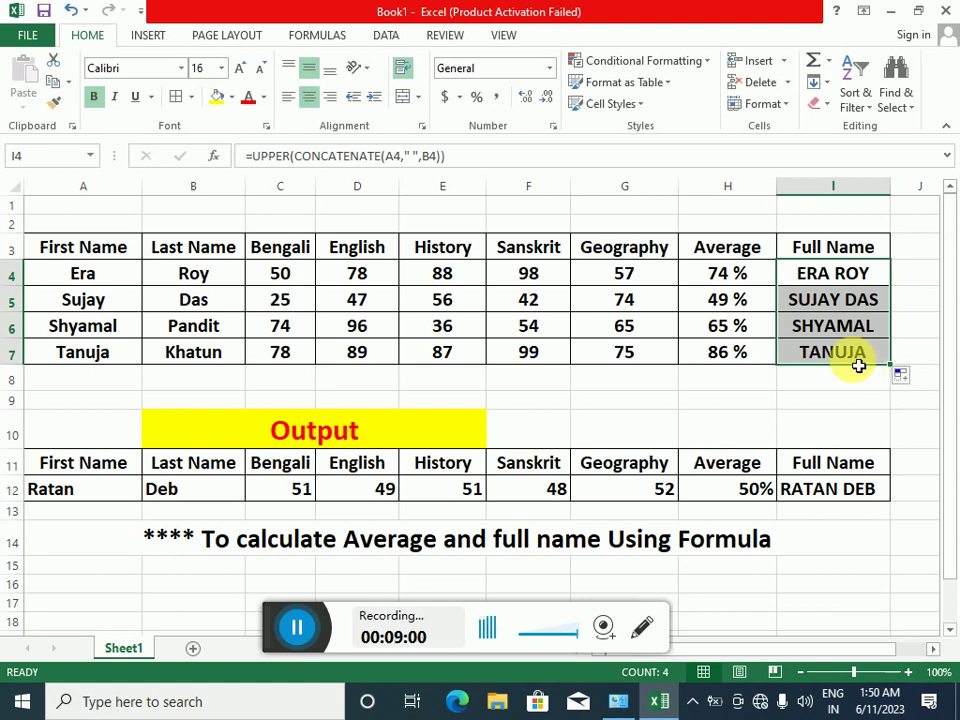
Widen column I until the longest uppercase full names display completely, then deselect
{"action": "left_click_drag", "start_coordinate": [891, 189], "coordinate": [916, 199]}
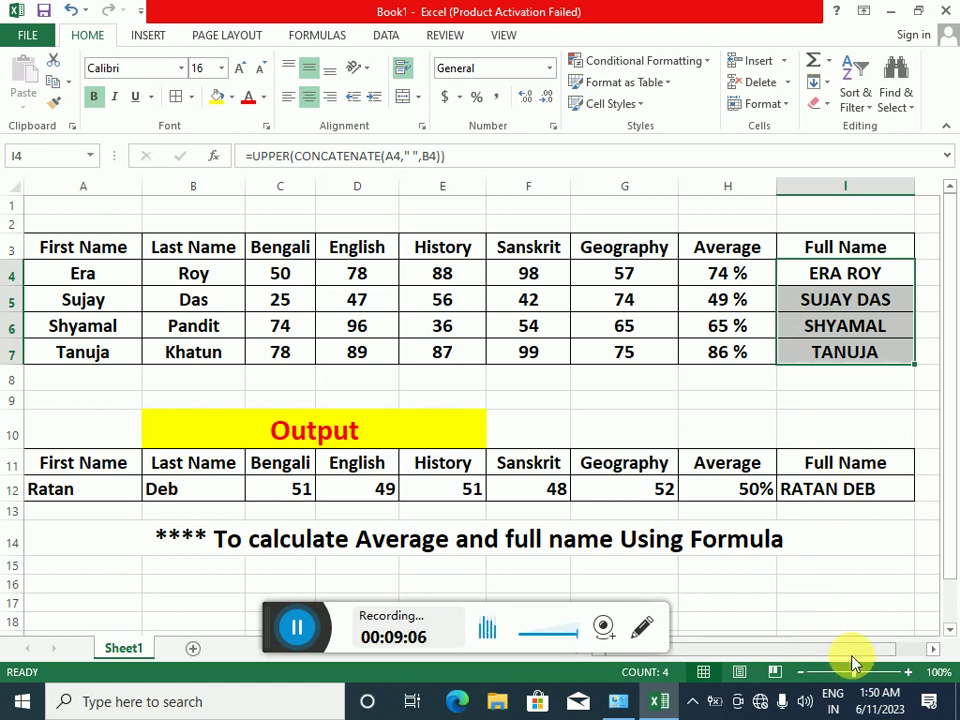
{"action": "left_click_drag", "start_coordinate": [761, 654], "coordinate": [807, 655]}
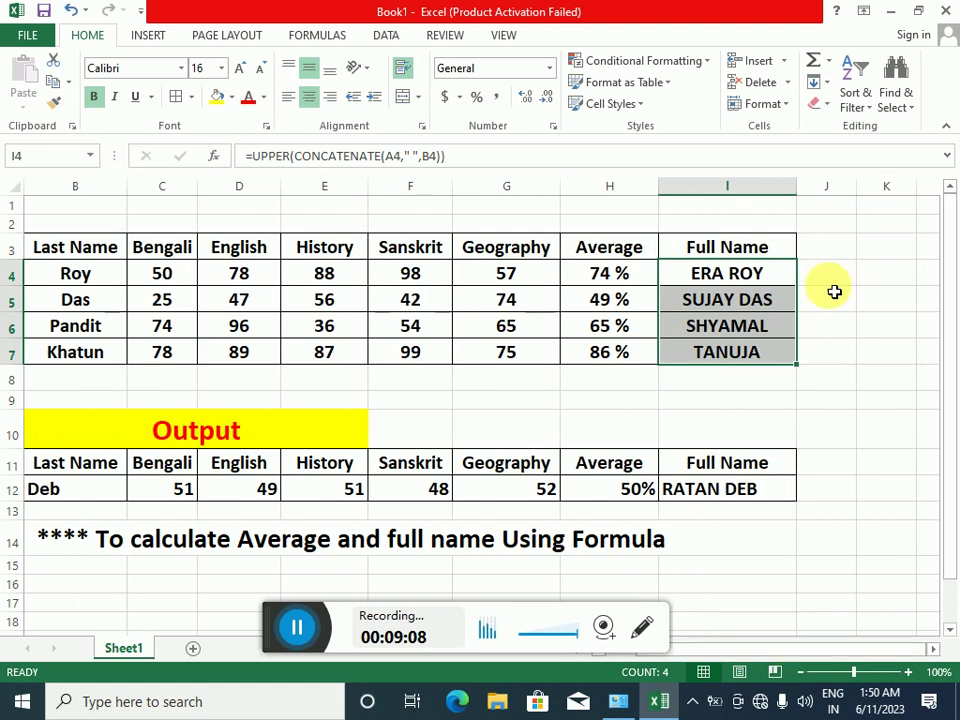
{"action": "left_click_drag", "start_coordinate": [802, 193], "coordinate": [836, 206]}
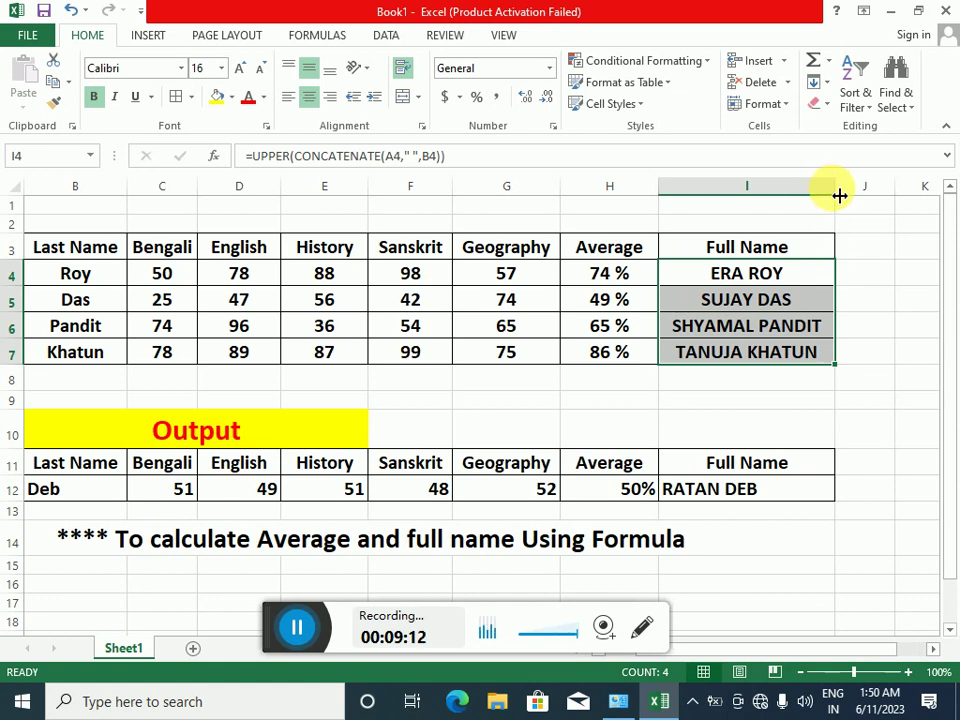
{"action": "left_click_drag", "start_coordinate": [840, 196], "coordinate": [845, 196]}
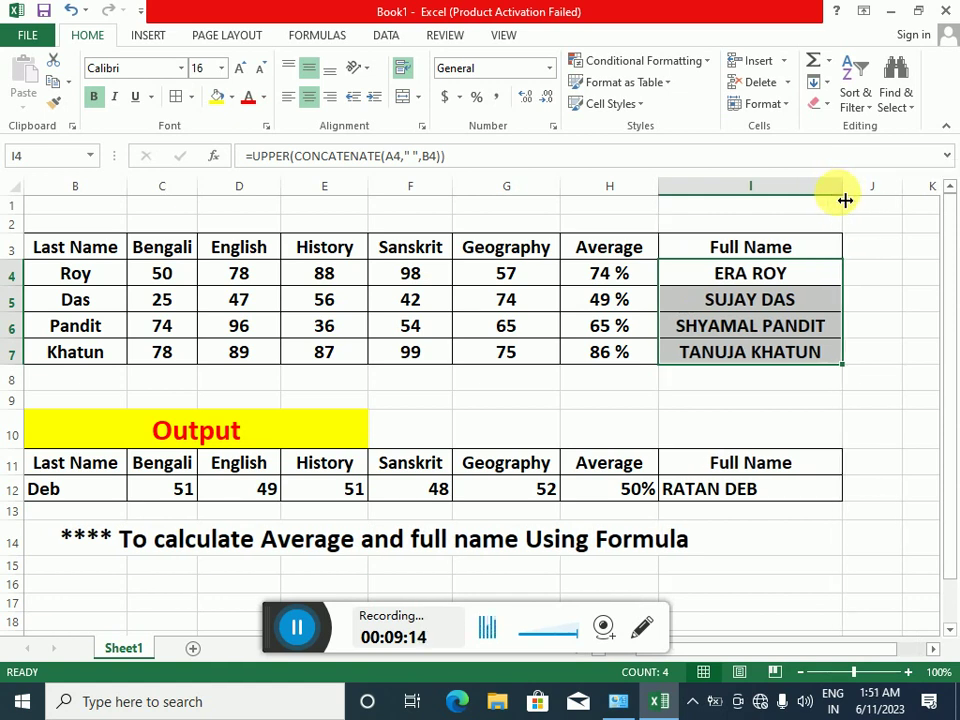
{"action": "left_click", "coordinate": [823, 435]}
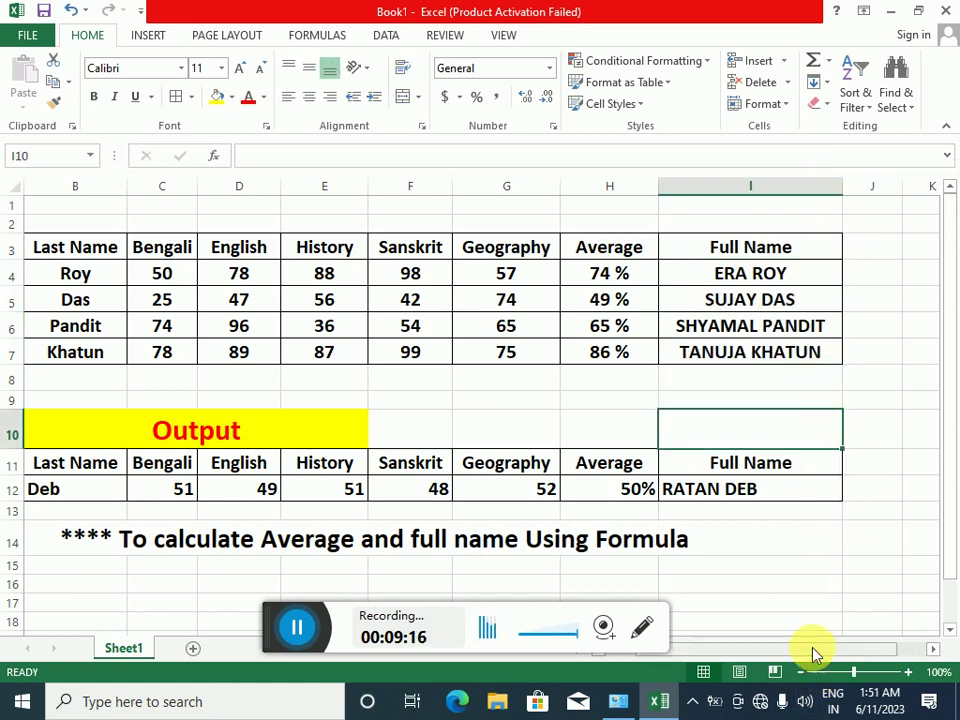
{"action": "scroll", "coordinate": [810, 652], "scroll_direction": "left", "scroll_amount": 3}
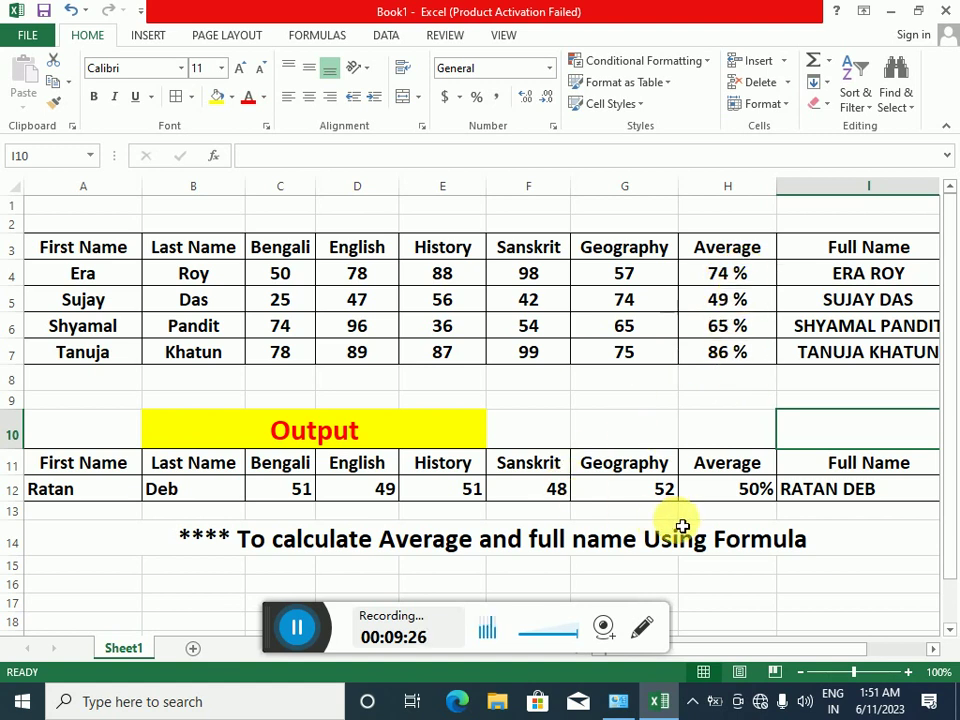
{"action": "left_click", "coordinate": [722, 274]}
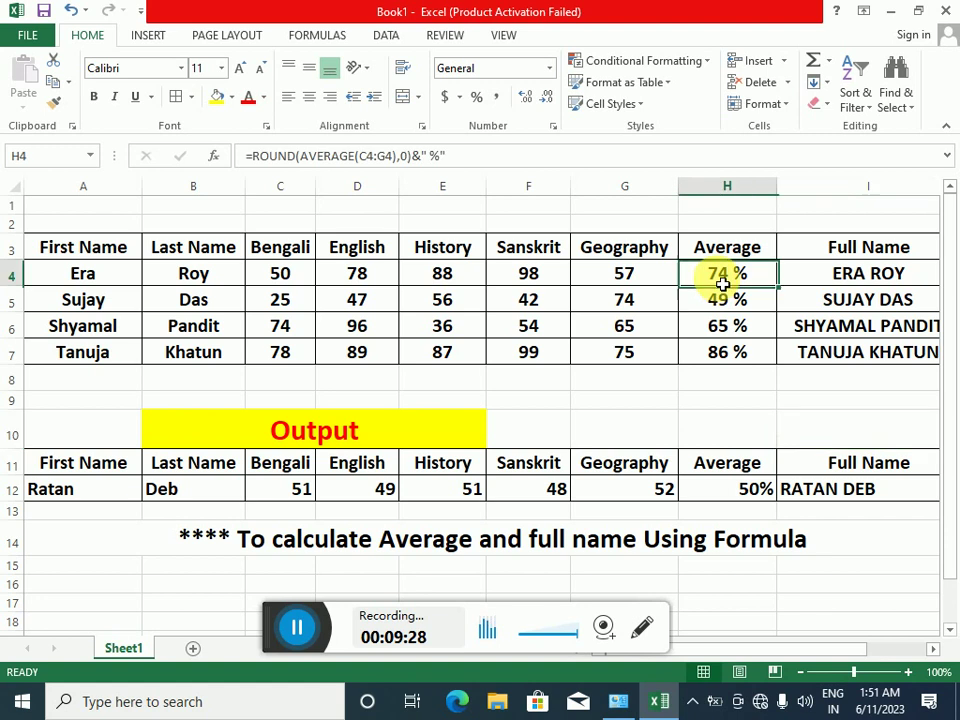